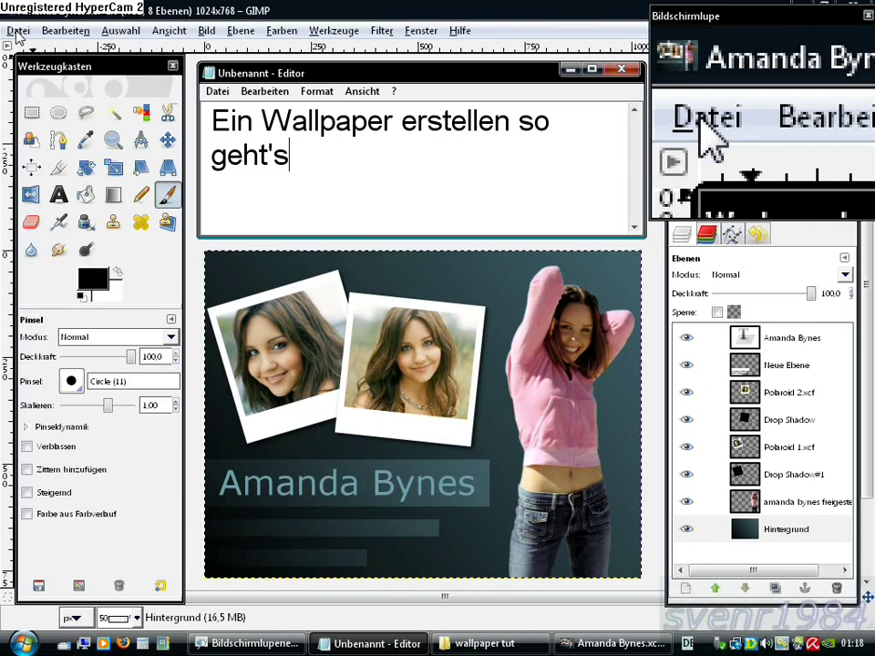
Open GIMP's Datei (File) menu to begin a new image
click(17, 32)
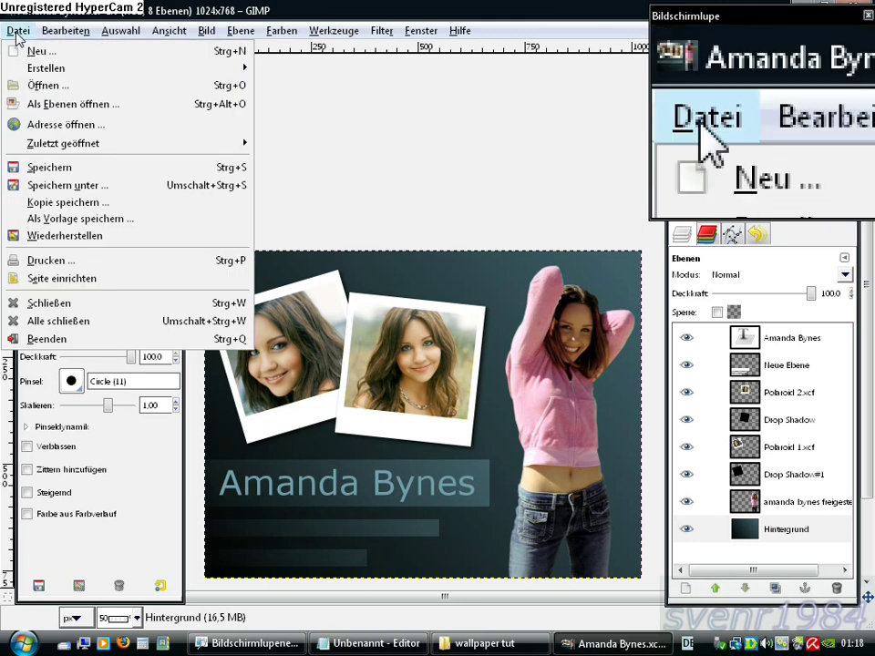
Create a new 1024×768 image with Füllung set to Transparenz in the advanced settings
click(44, 55)
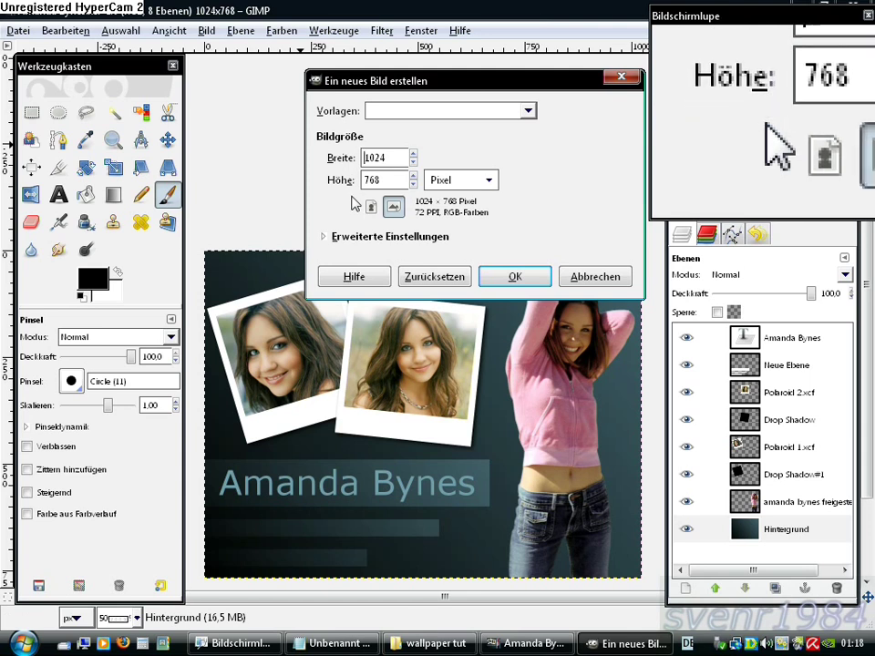
click(341, 239)
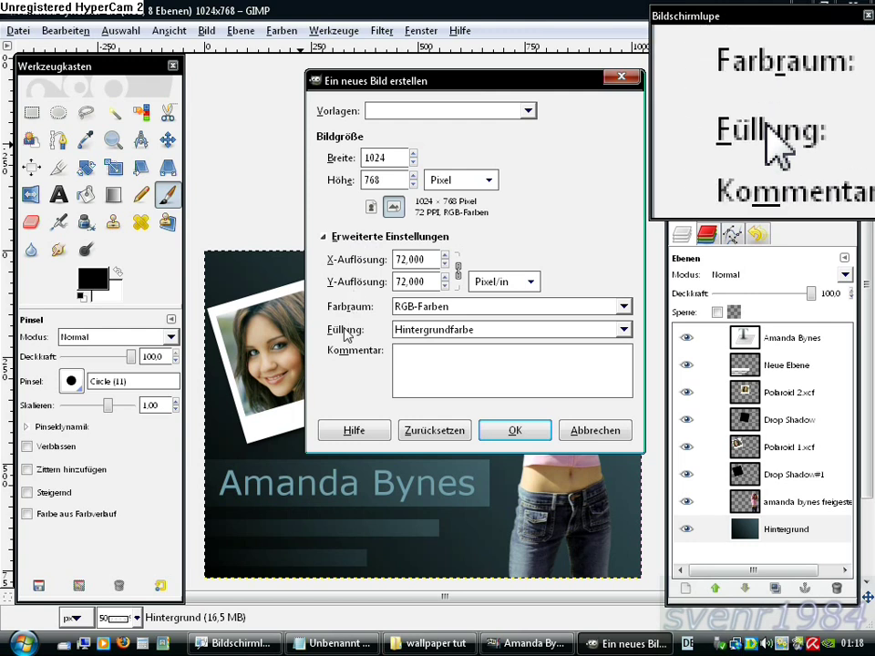
click(417, 332)
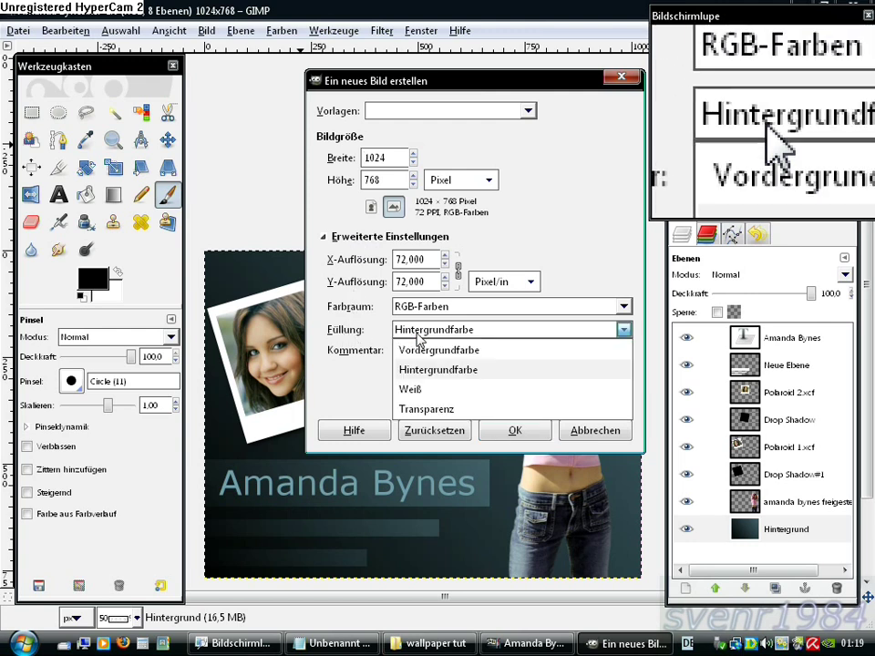
click(438, 410)
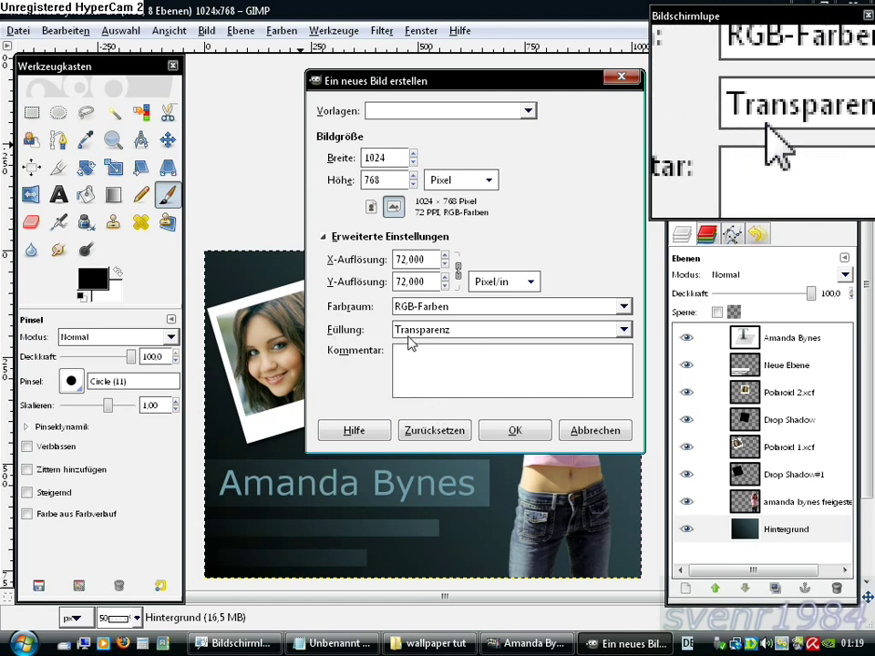
click(503, 430)
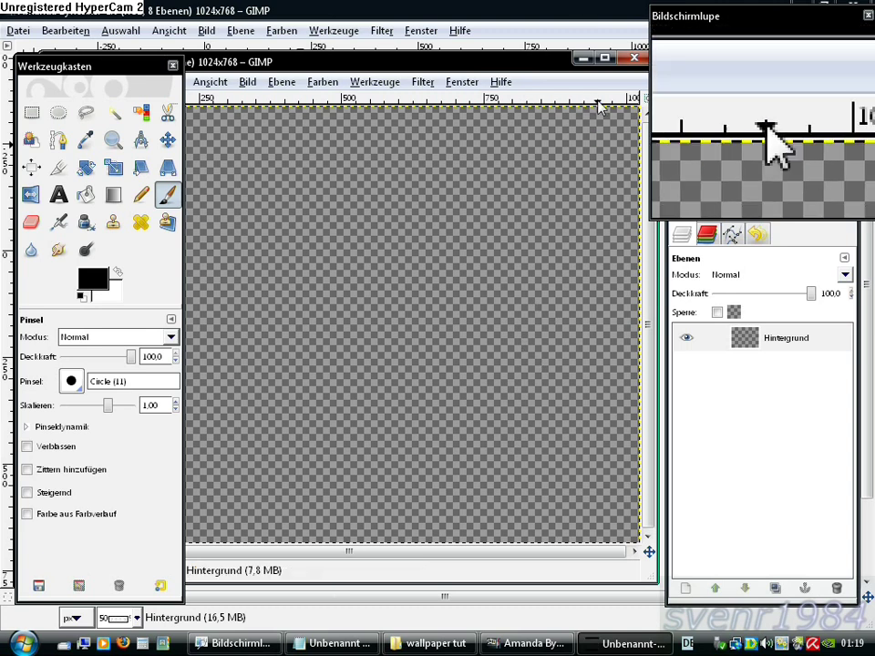
Maximize the window and drag a diagonal black-to-41616d teal gradient from bottom-left to top-right
click(605, 59)
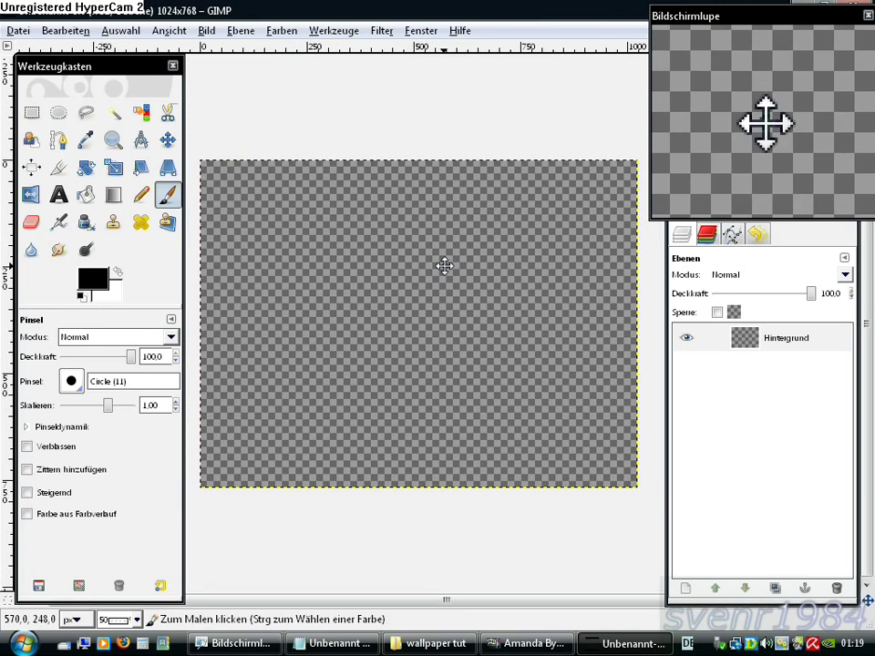
click(117, 197)
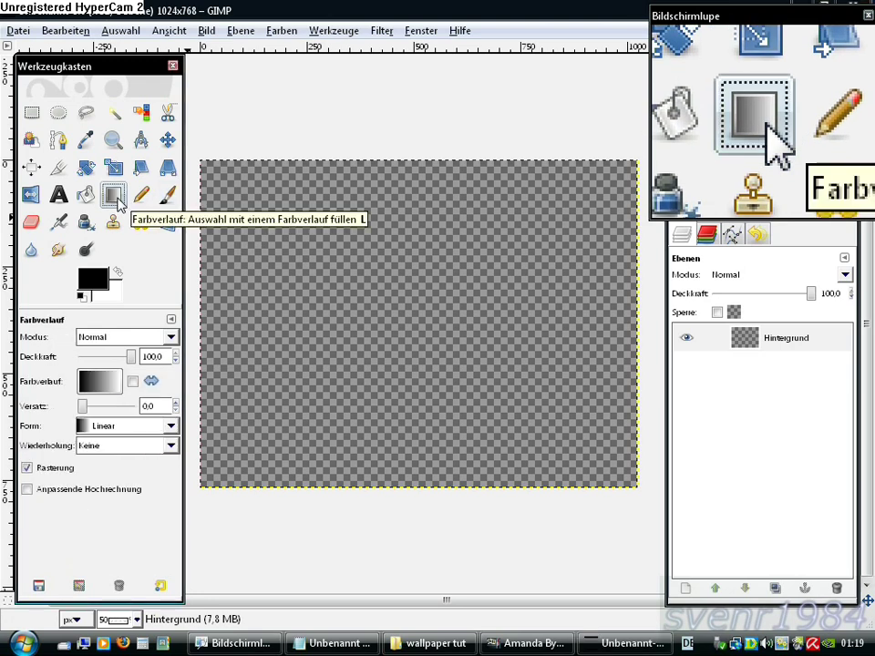
click(116, 292)
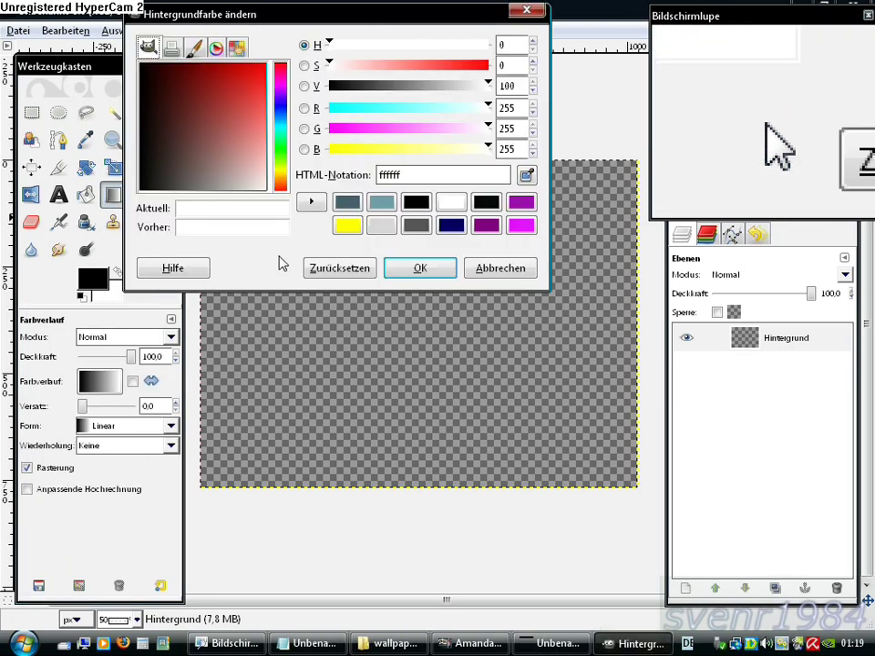
click(348, 202)
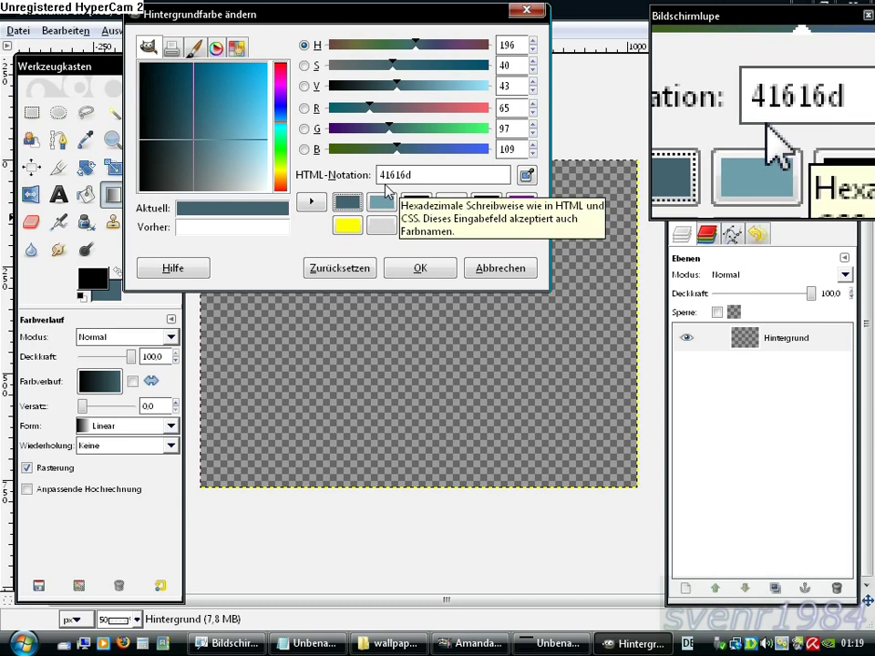
click(407, 268)
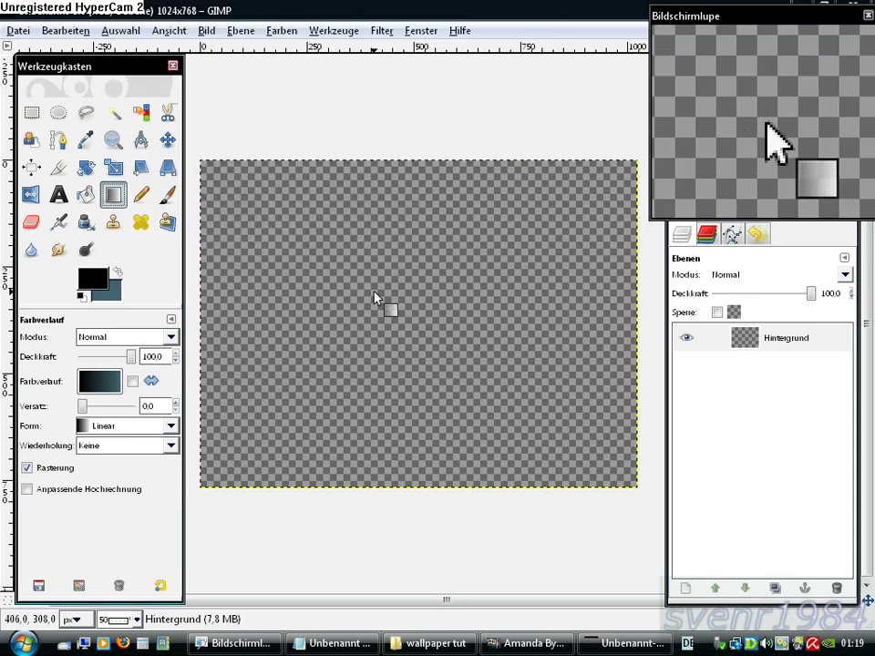
mouse_move(201, 486)
mouse_down()
mouse_move(406, 347)
mouse_move(633, 160)
mouse_up()
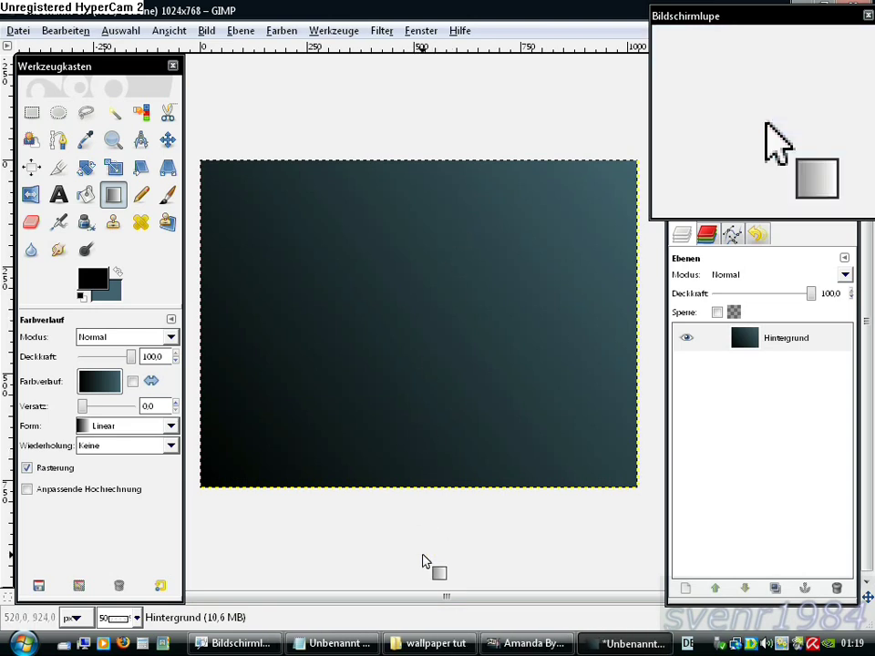
click(421, 641)
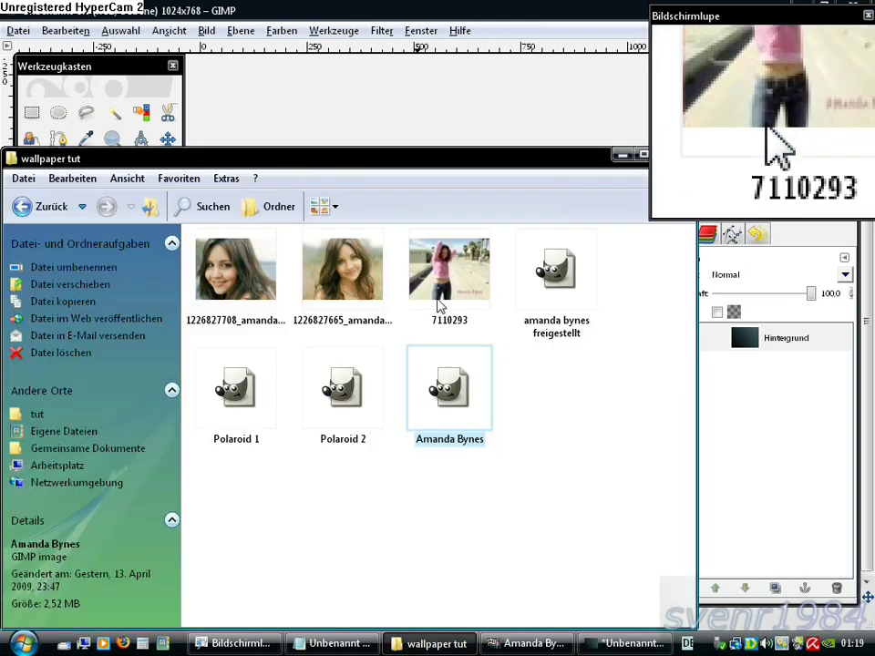
Drag 'amanda bynes freigestellt' from the wallpaper tut folder onto the GIMP canvas
drag(556, 268, 521, 118)
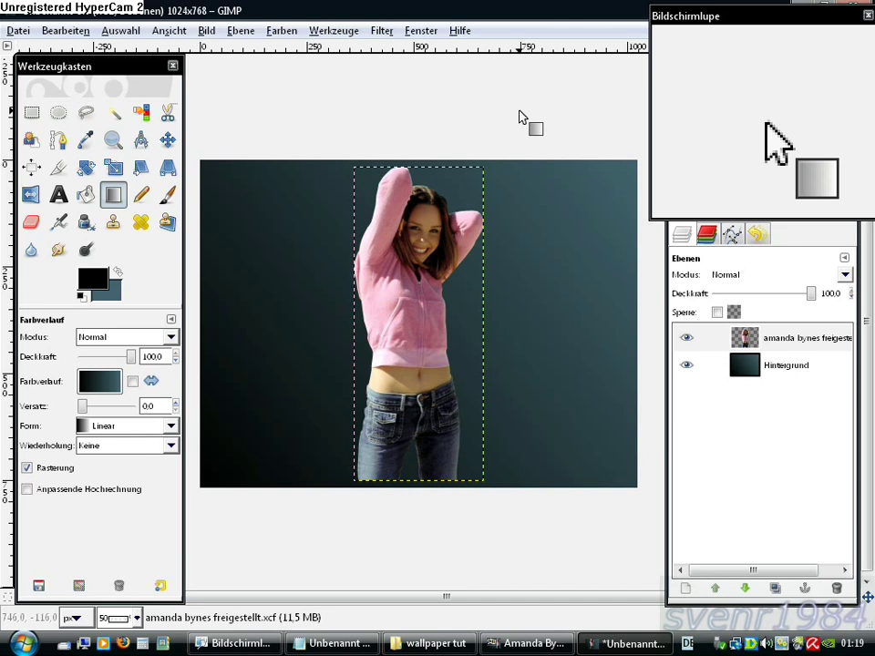
Move the figure layer to the canvas's right edge, then make Hintergrund the active layer
click(168, 140)
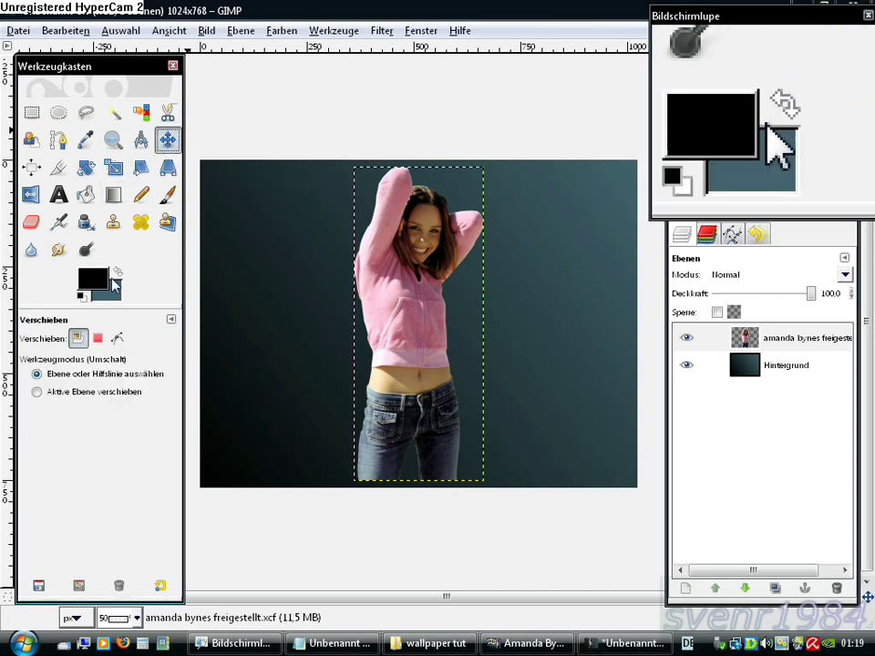
click(53, 393)
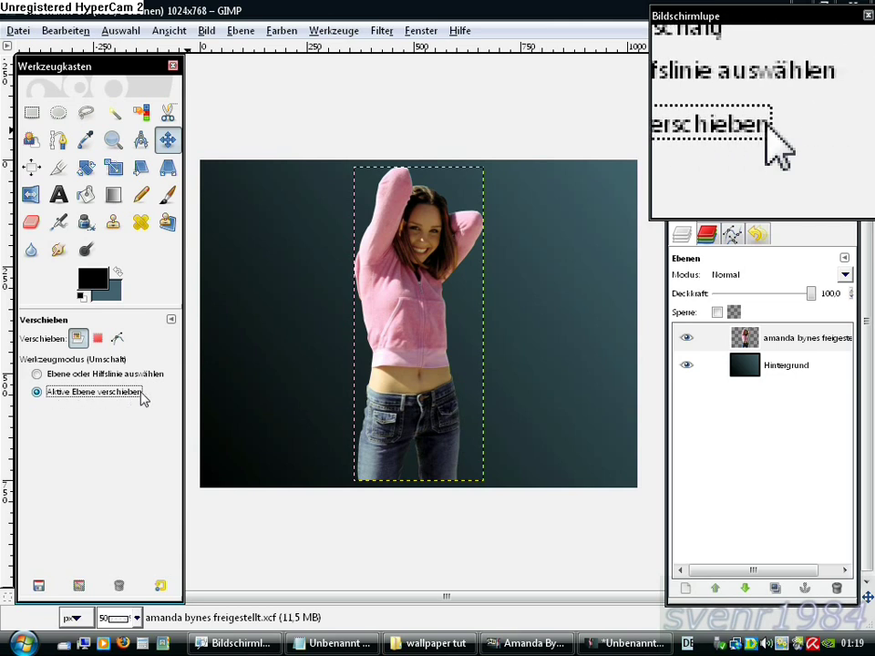
drag(380, 436, 534, 455)
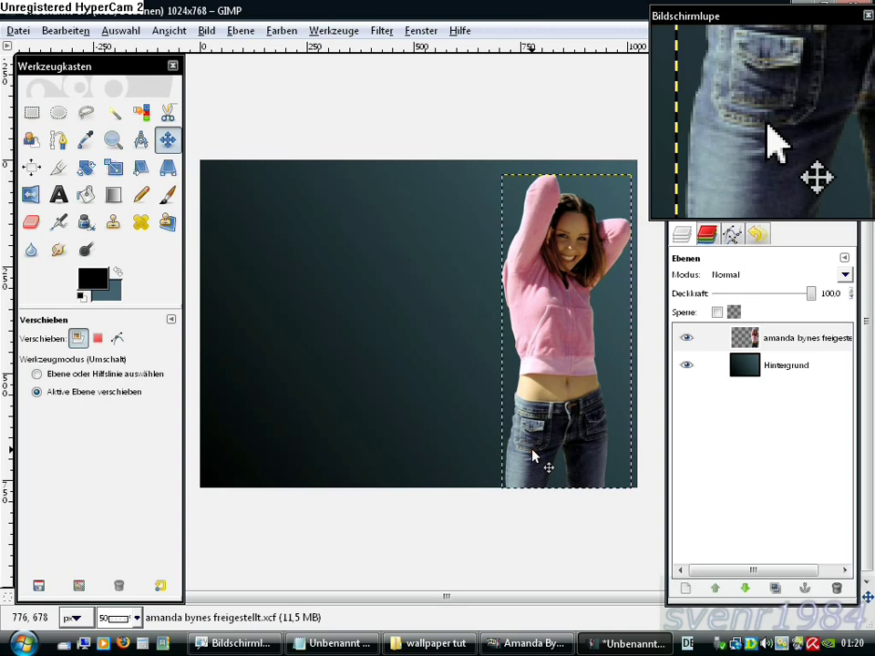
click(762, 367)
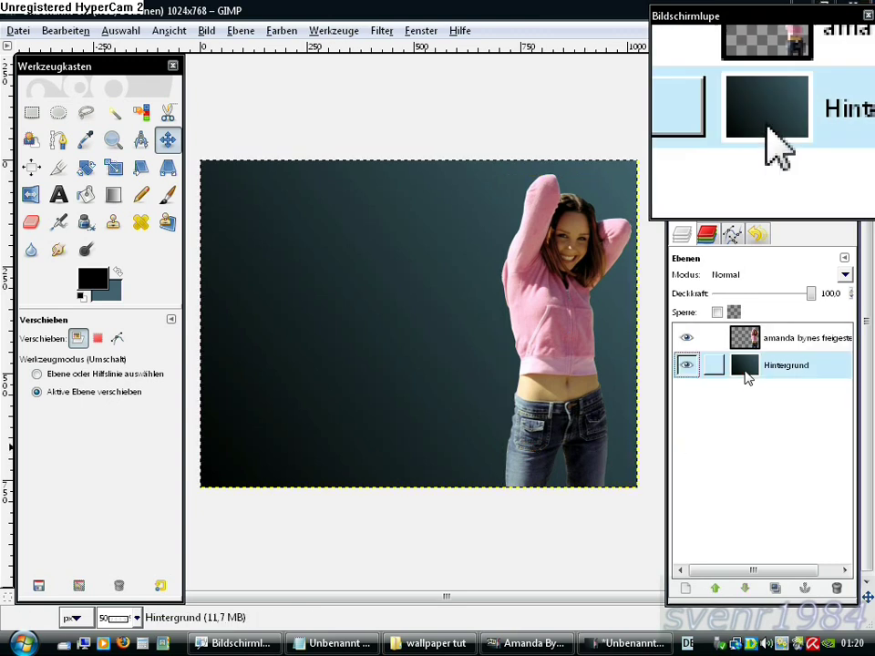
Duplicate Hintergrund, raise the copy above the figure, and select the figure's outline from its alpha
click(776, 589)
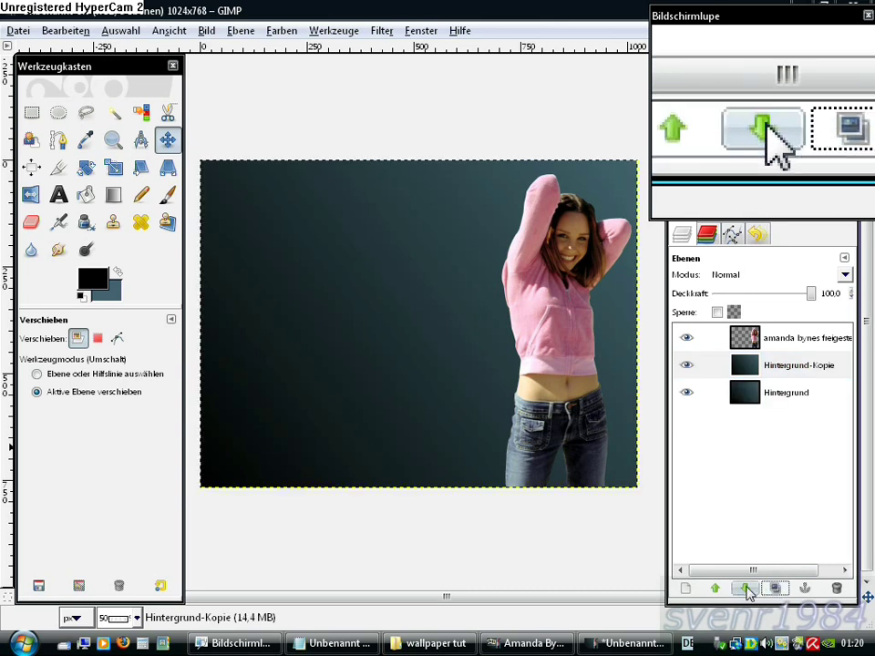
click(716, 589)
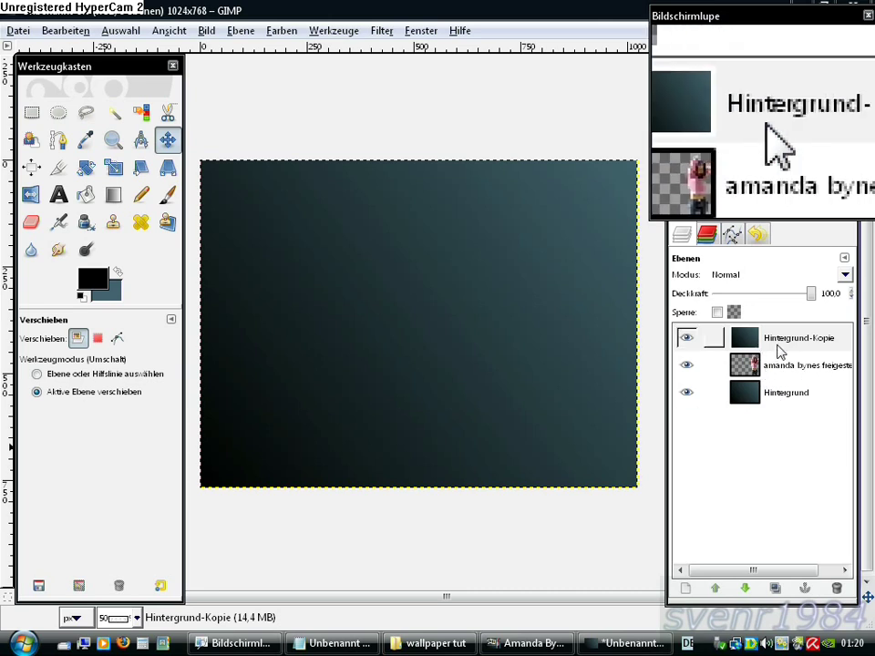
click(738, 367)
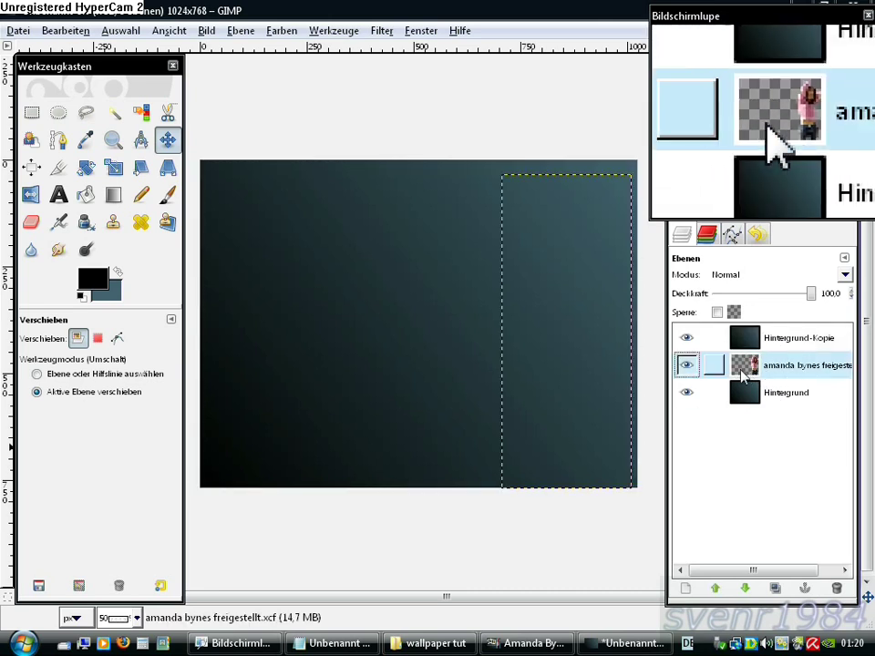
right_click(735, 373)
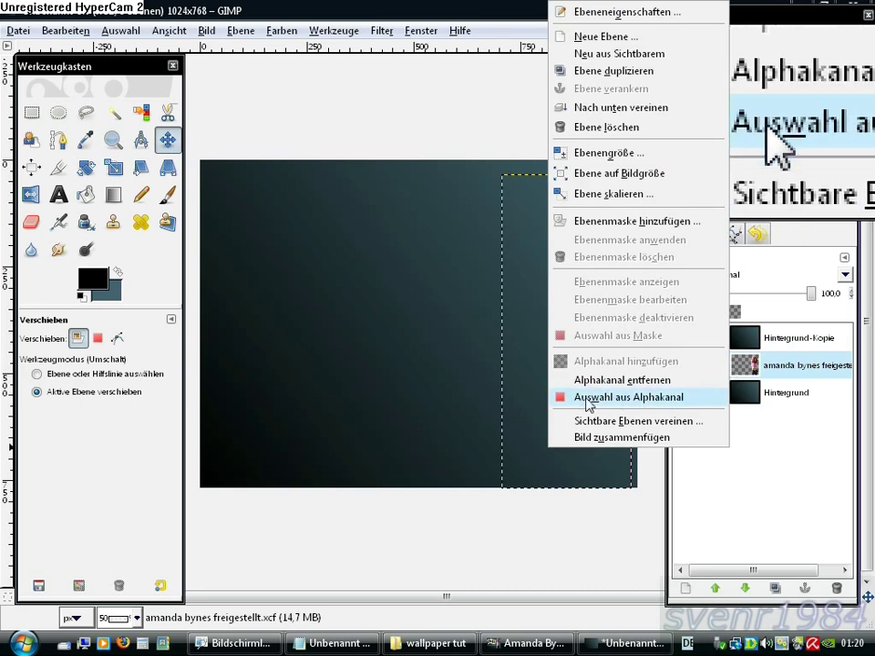
click(588, 397)
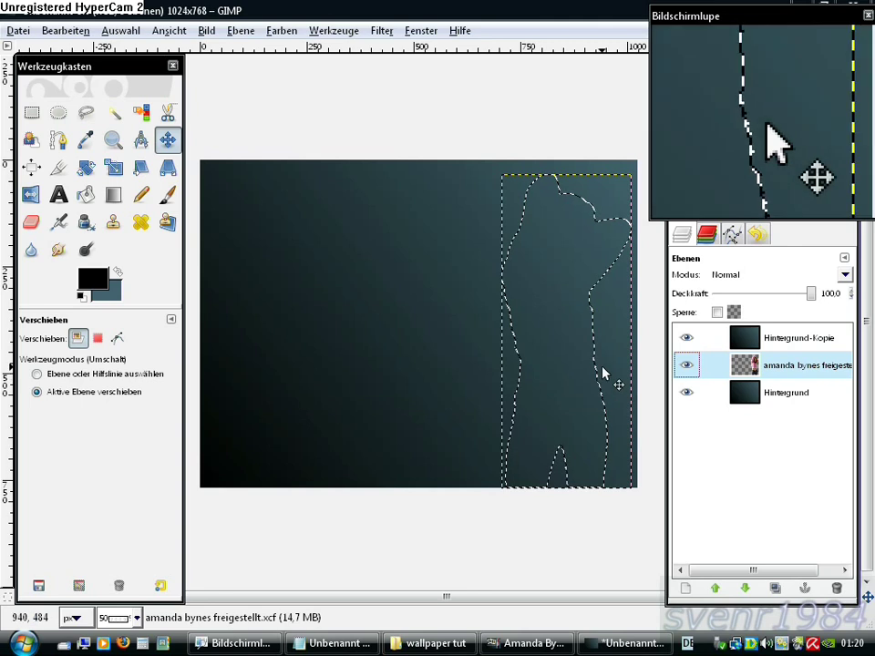
Delete the figure-shaped area from Hintergrund-Kopie and clear the selection
click(743, 340)
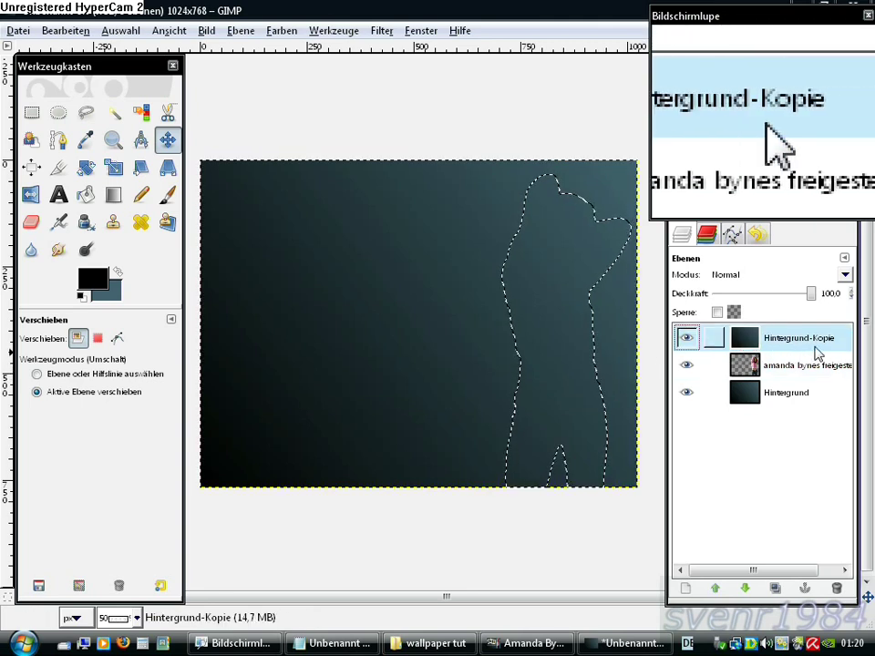
click(419, 275)
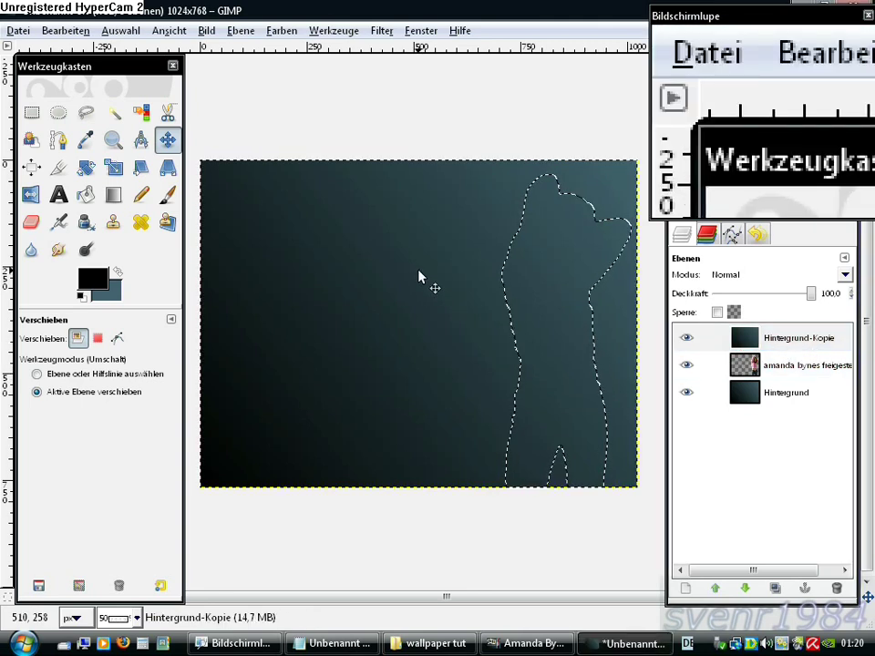
right_click(420, 275)
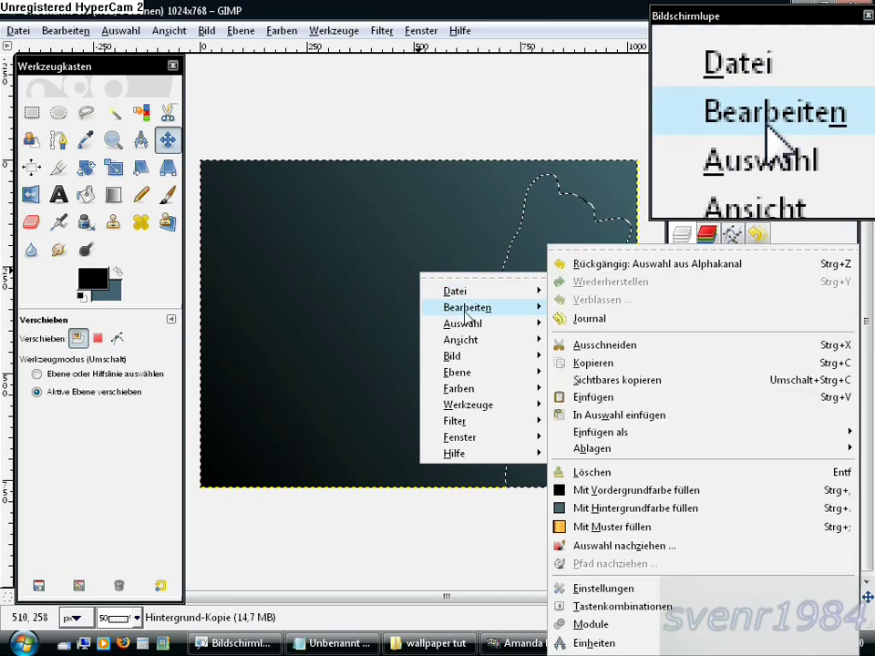
click(599, 472)
right_click(354, 243)
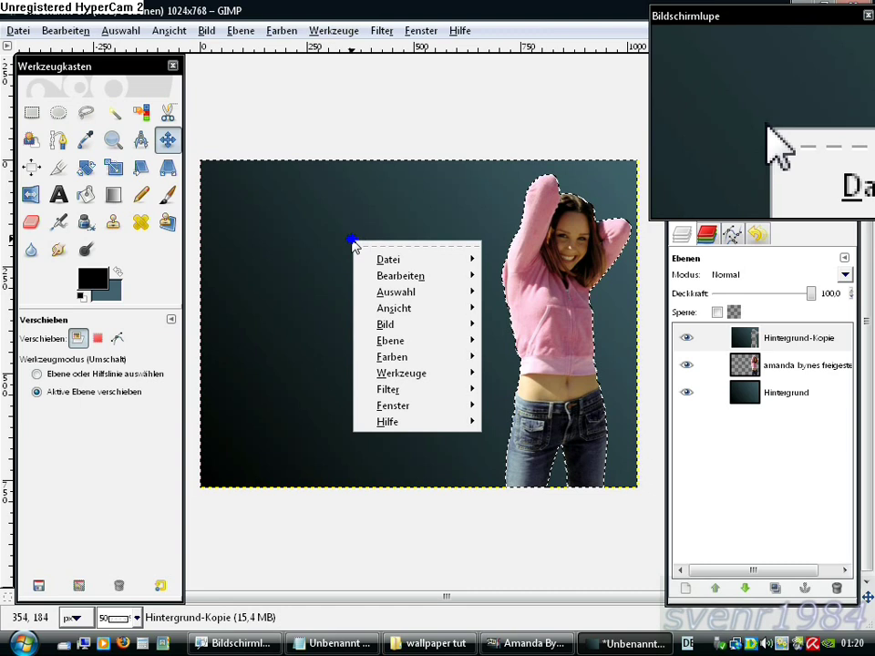
mouse_move(396, 292)
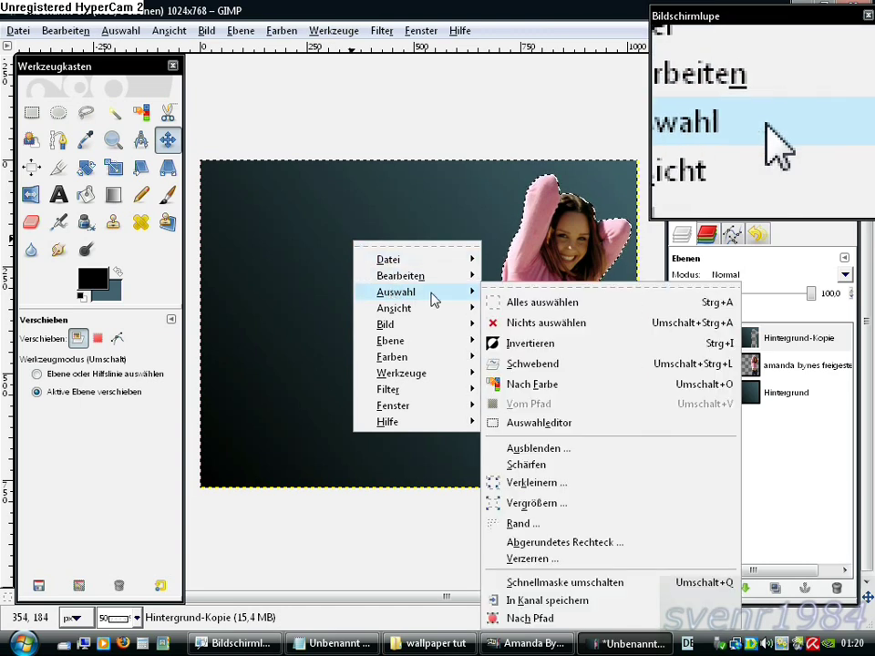
click(547, 325)
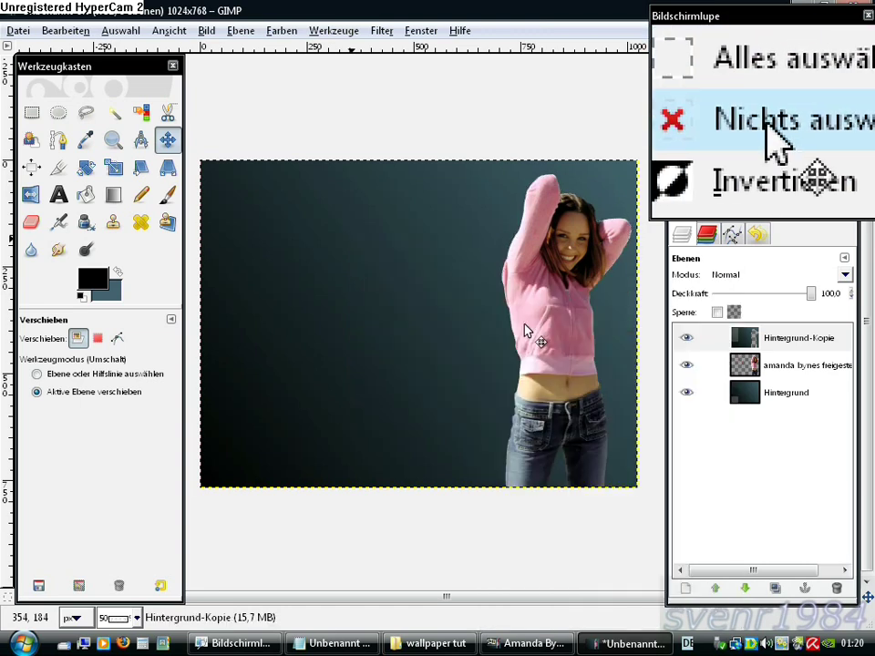
right_click(389, 269)
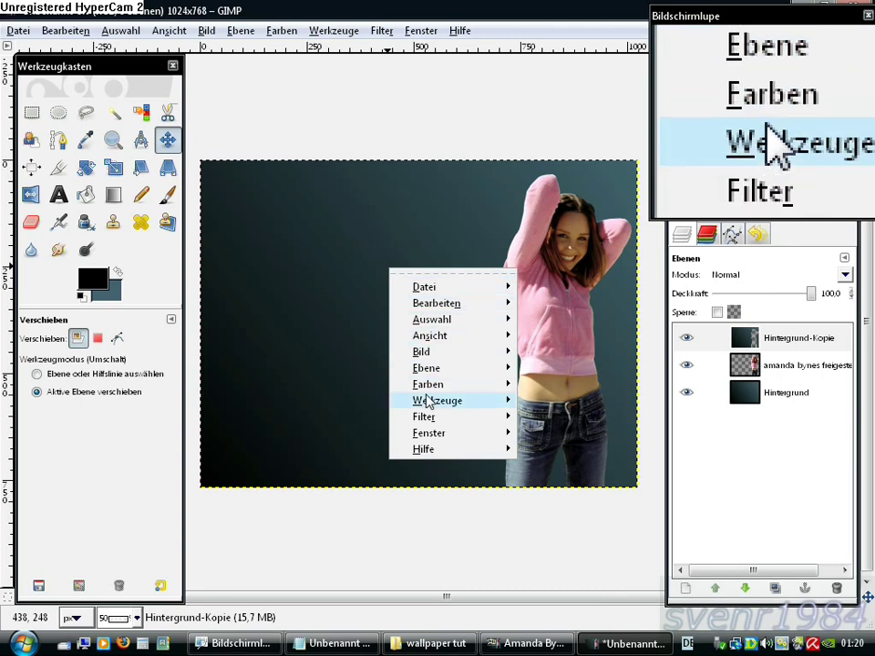
mouse_move(456, 388)
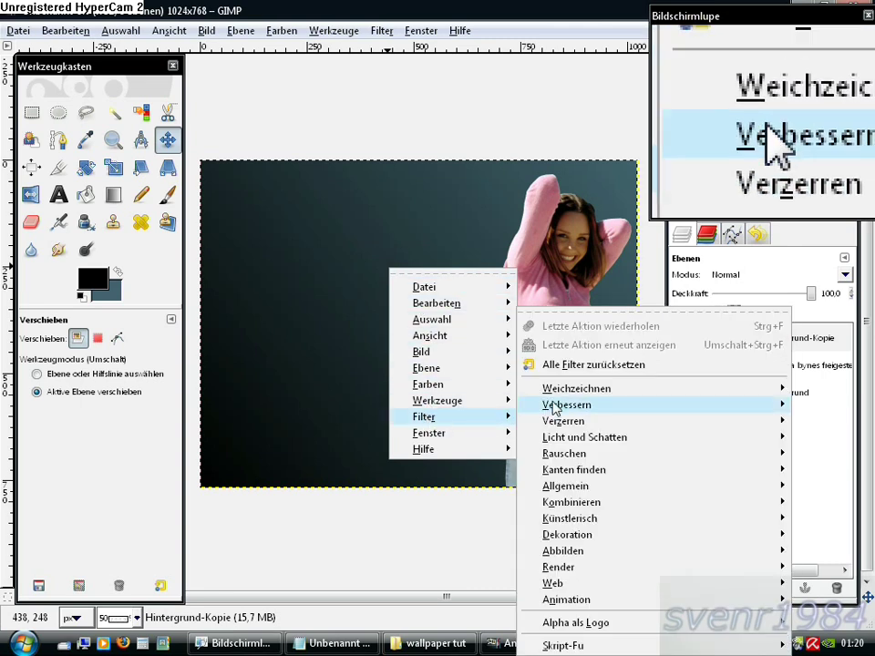
mouse_move(576, 388)
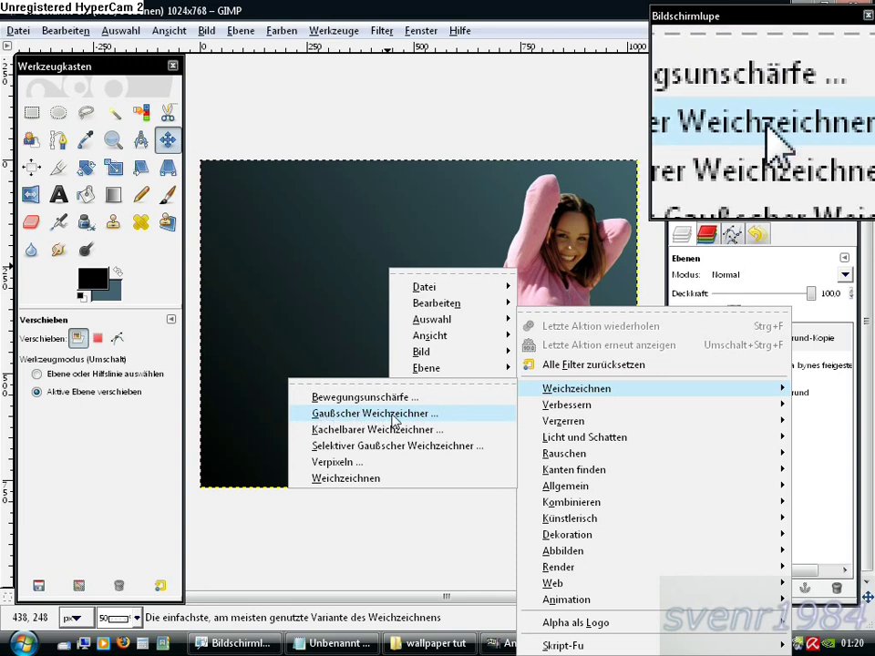
Apply a 5.0 px Gaußscher Weichzeichner blur to the Hintergrund-Kopie layer
click(344, 415)
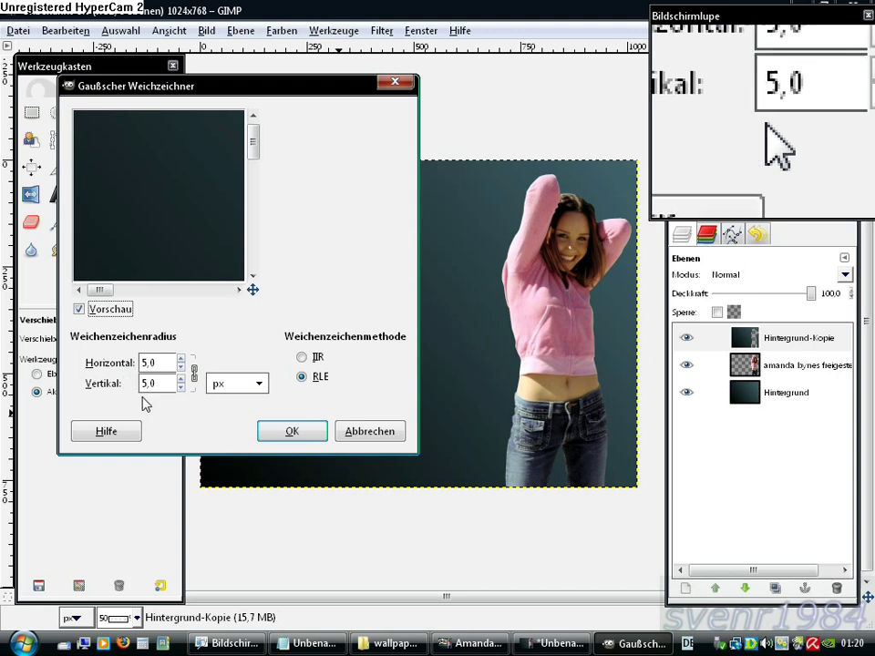
click(290, 432)
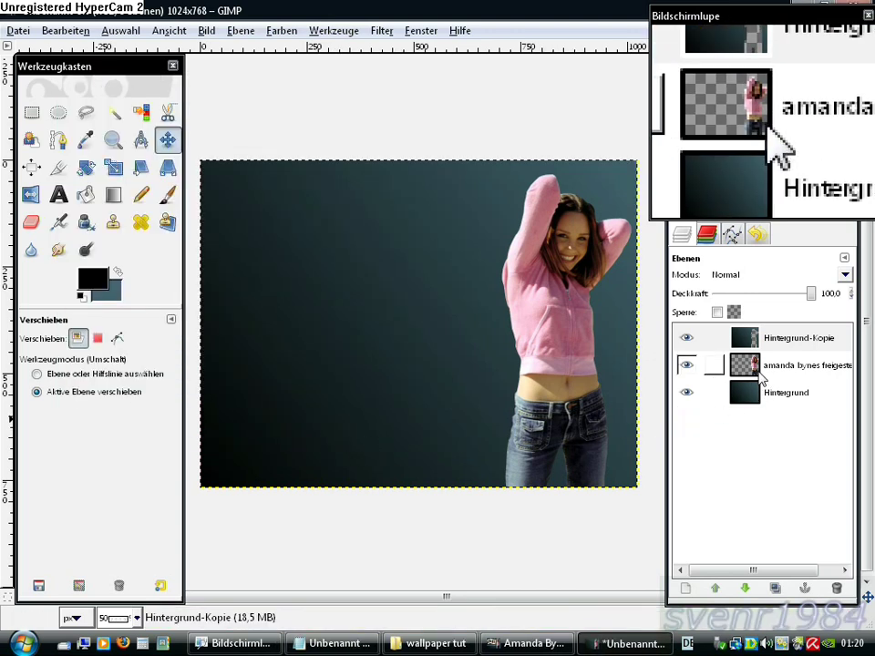
Select the woman's outline, invert it, and delete the blurred copy outside her shape
click(772, 375)
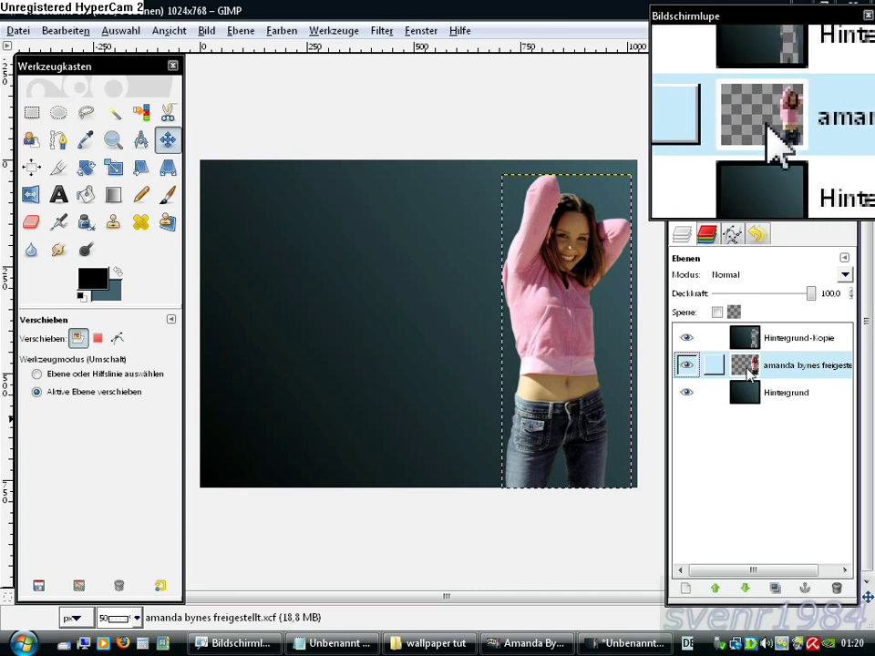
right_click(739, 375)
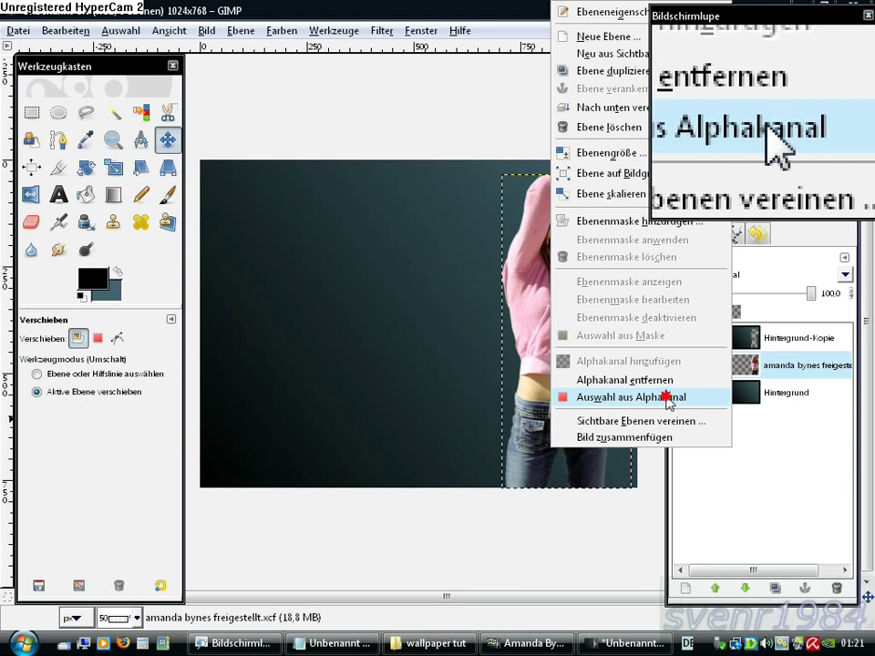
click(667, 398)
click(747, 339)
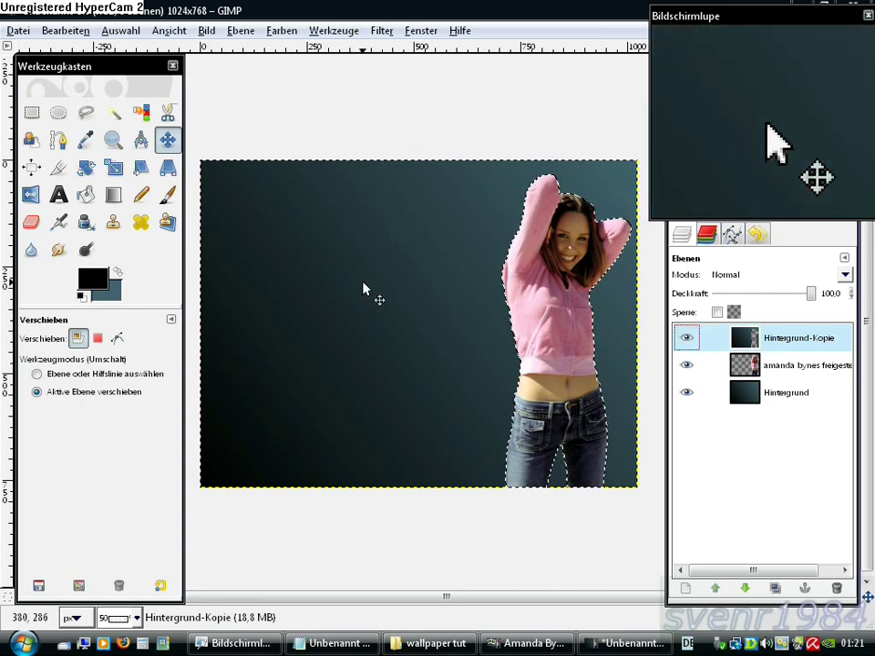
right_click(365, 285)
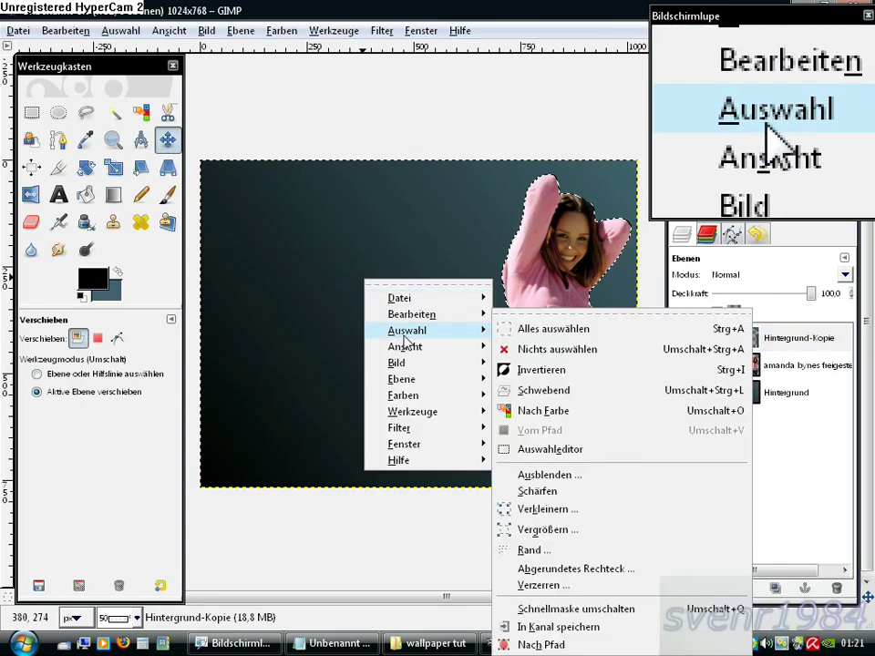
click(549, 378)
right_click(375, 290)
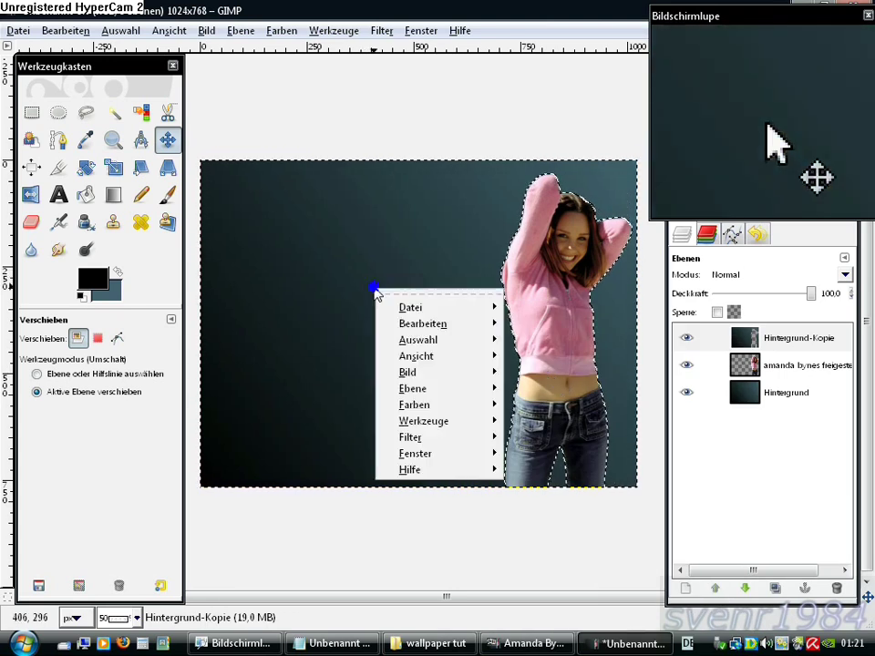
mouse_move(412, 313)
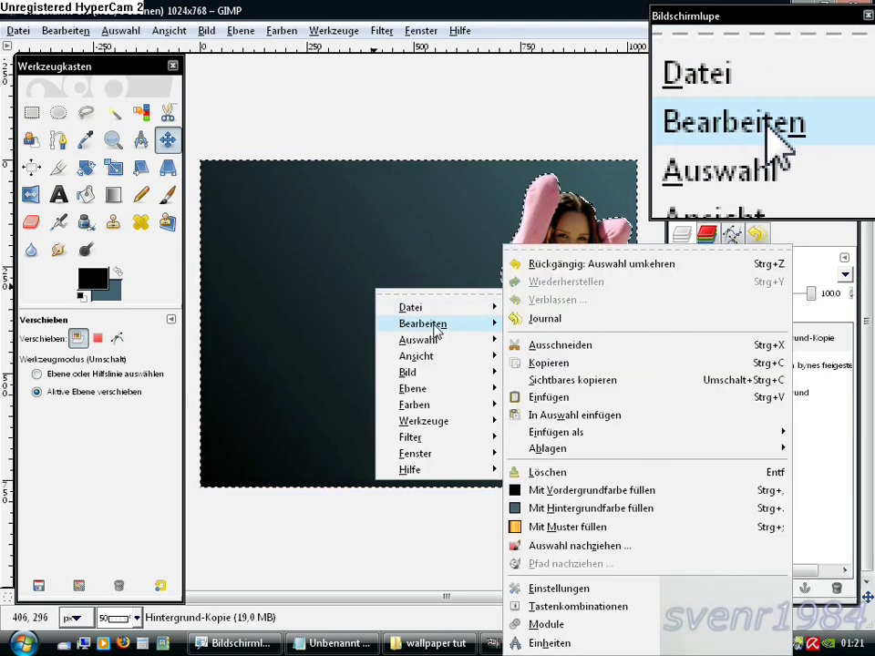
click(543, 474)
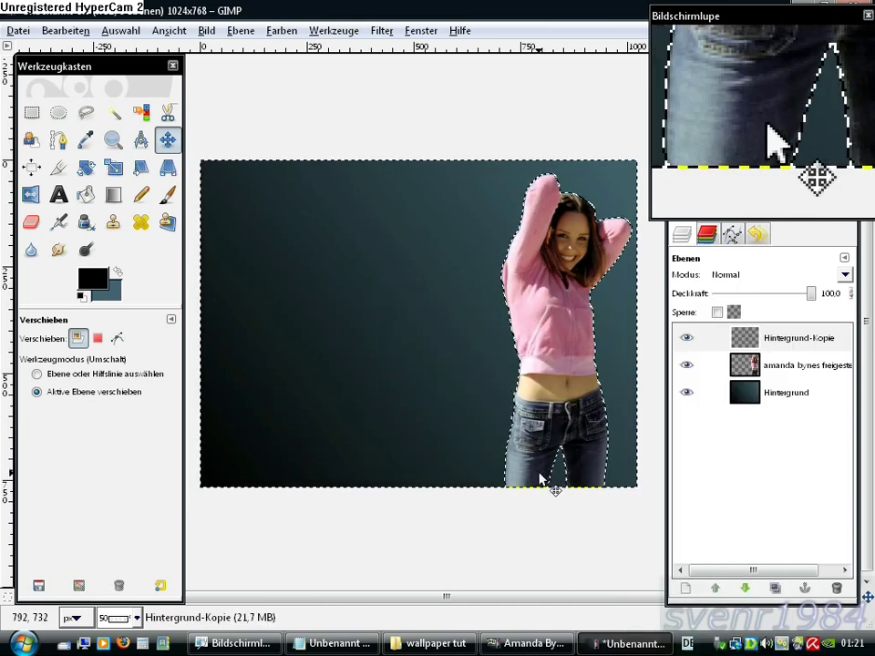
Clear the selection and merge Hintergrund-Kopie down into the cut-out layer
right_click(356, 283)
mouse_move(401, 332)
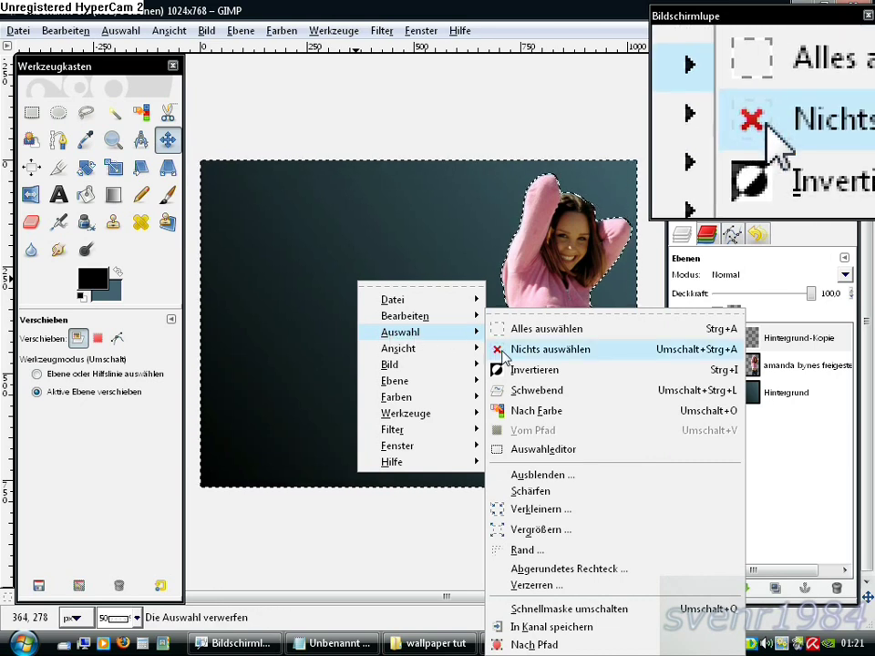
click(566, 355)
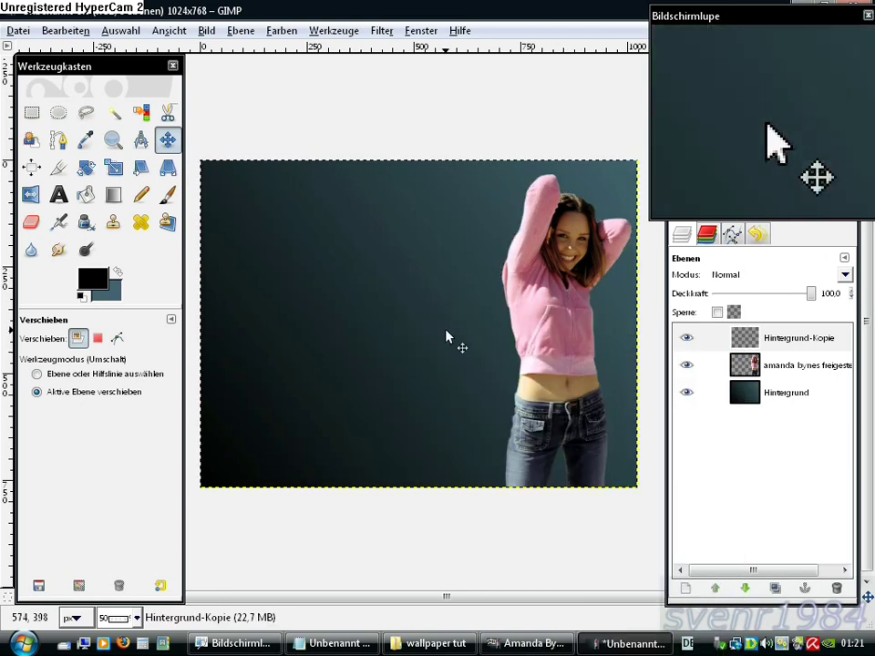
right_click(344, 257)
mouse_move(381, 349)
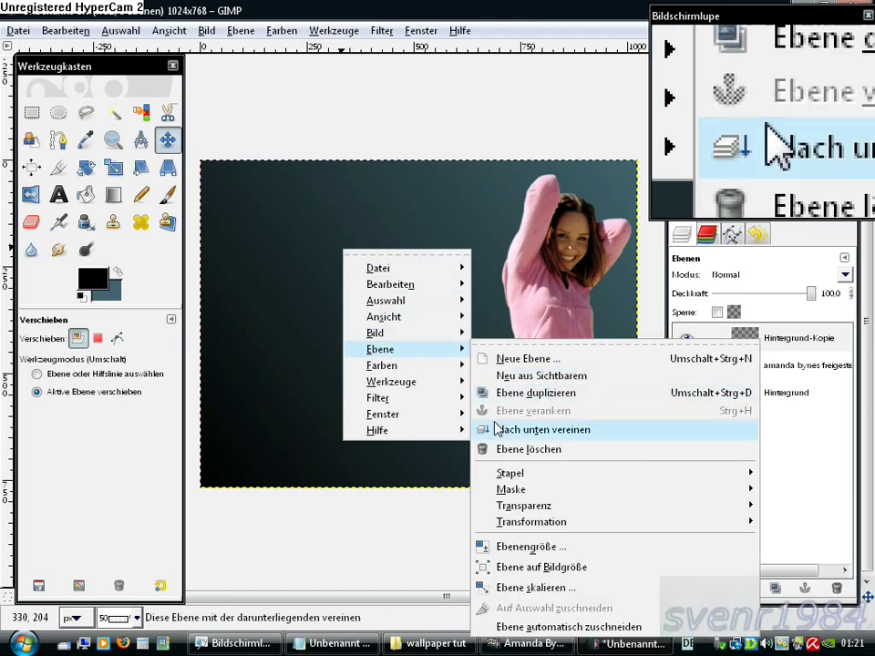
click(572, 430)
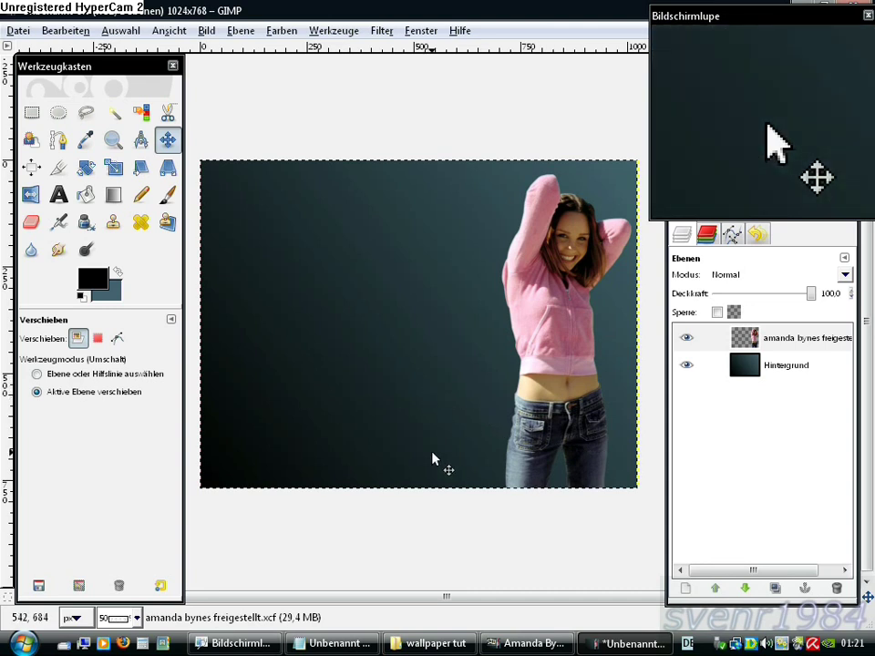
Drag Polaroid 1 from the wallpaper tut folder onto the canvas as a new layer
click(433, 643)
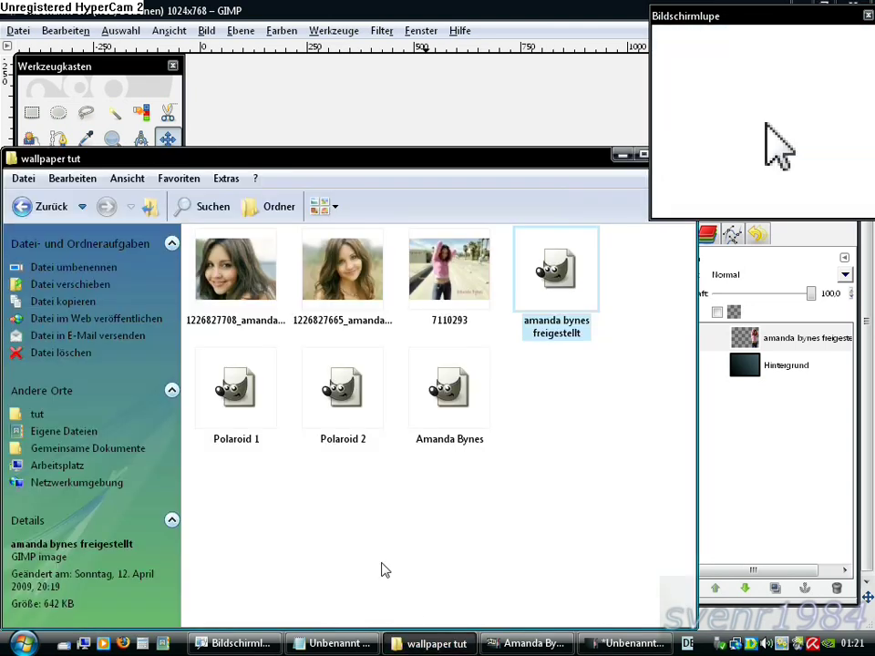
drag(240, 410, 439, 133)
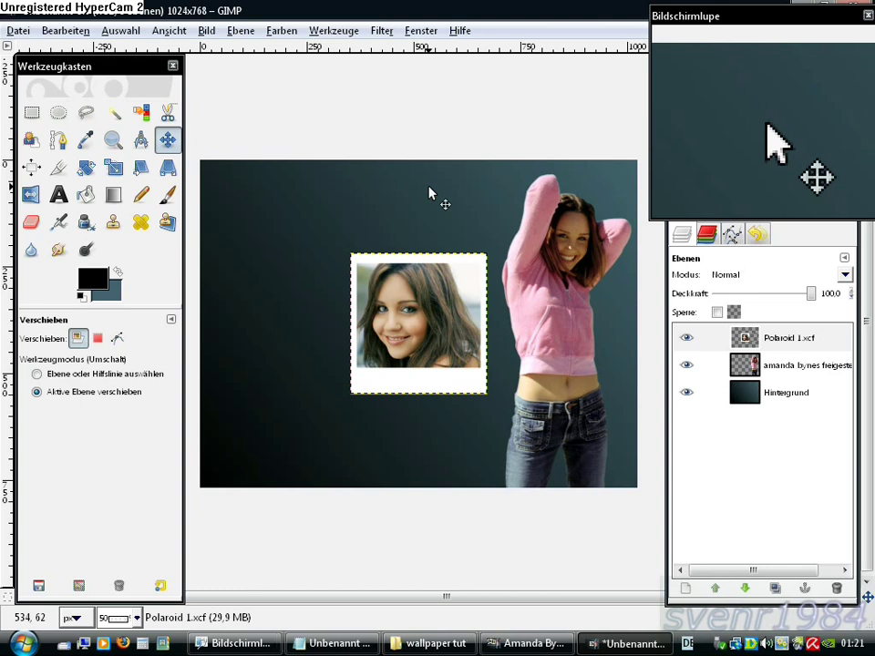
click(86, 168)
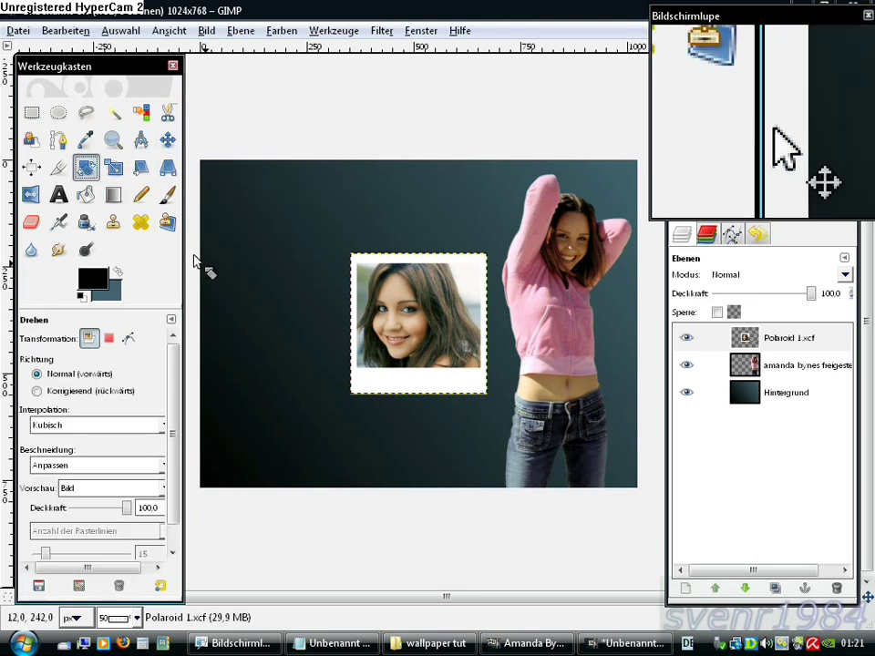
Rotate the Polaroid 1 layer by -16.50 degrees
click(374, 292)
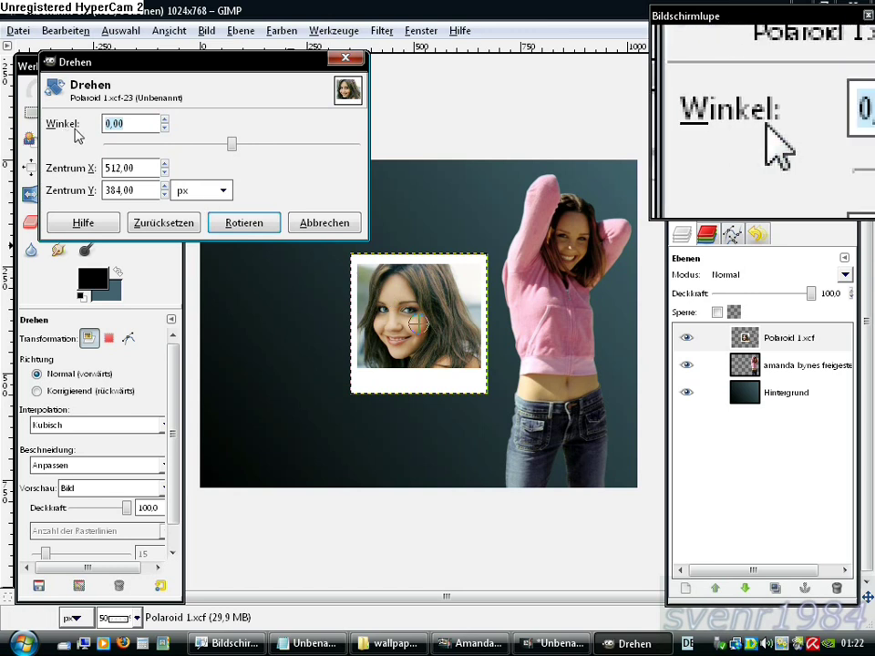
text(-16,5)
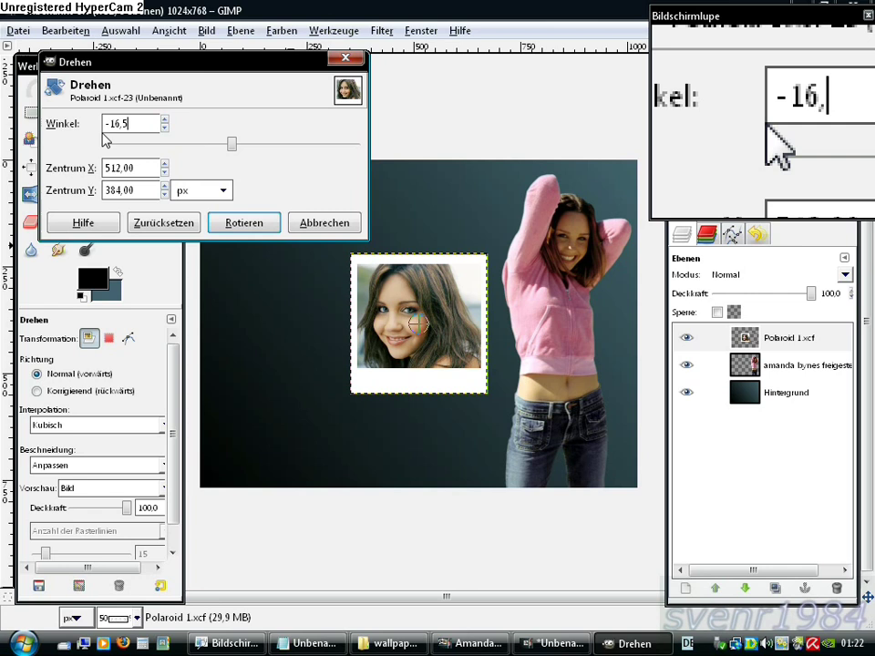
key(Tab)
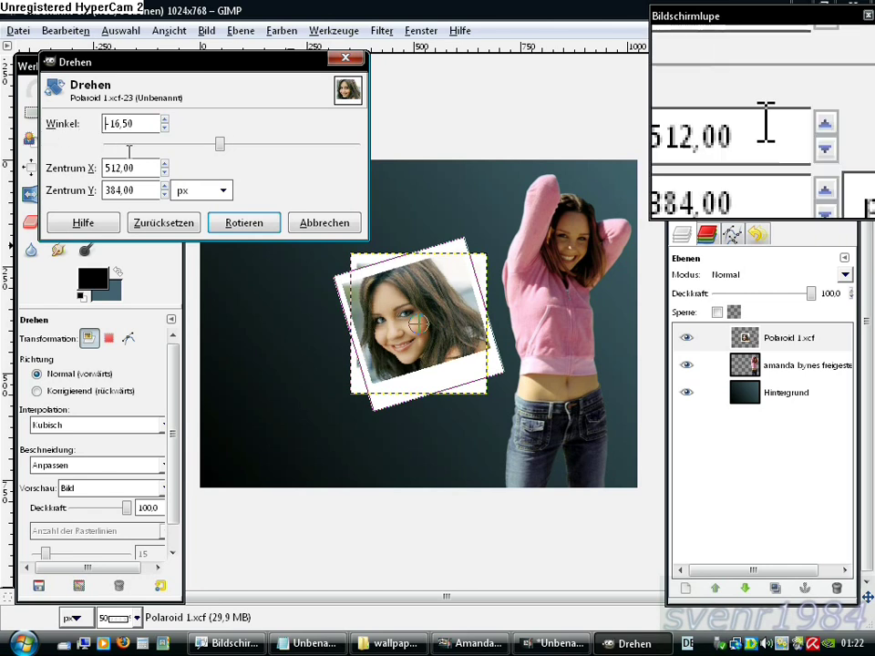
click(244, 222)
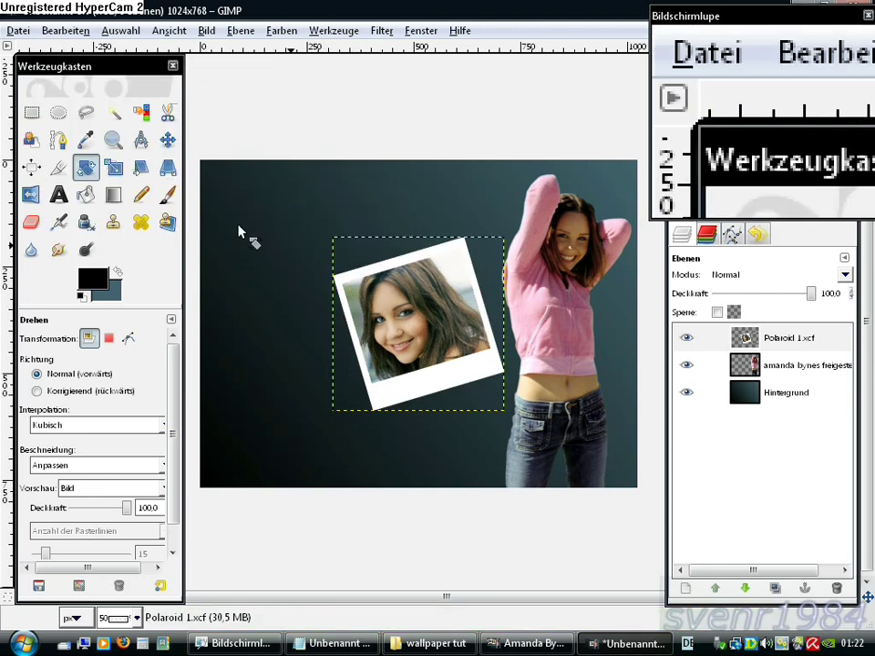
Move the tilted polaroid to the upper left of the wallpaper
click(168, 140)
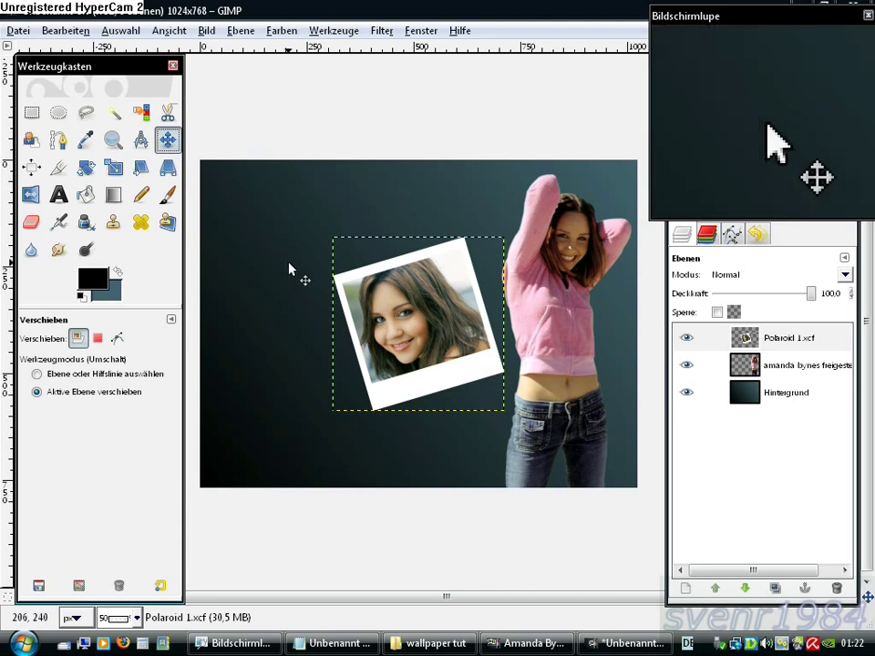
drag(401, 326, 403, 326)
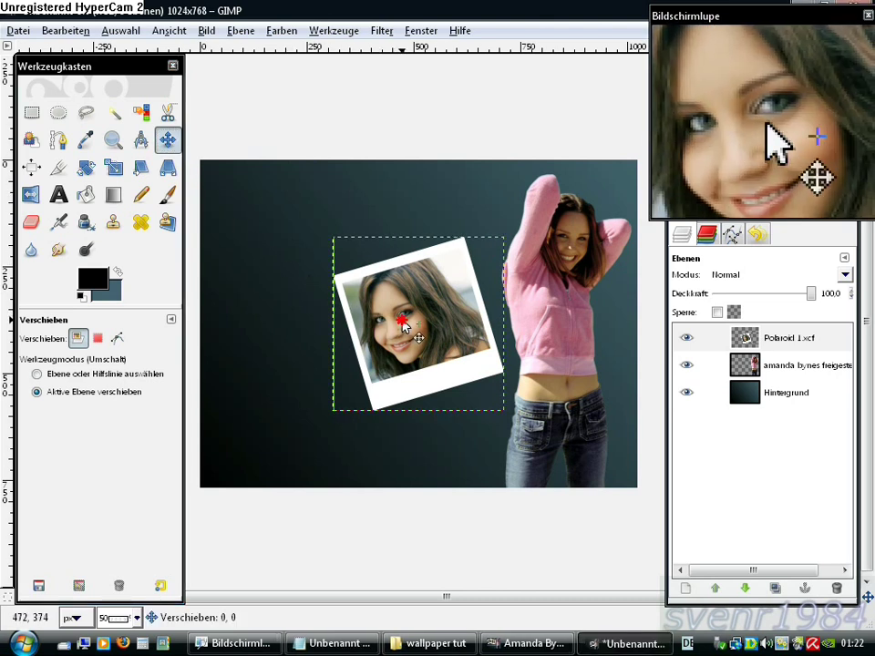
mouse_move(403, 326)
mouse_down()
mouse_move(283, 314)
mouse_move(271, 264)
mouse_up()
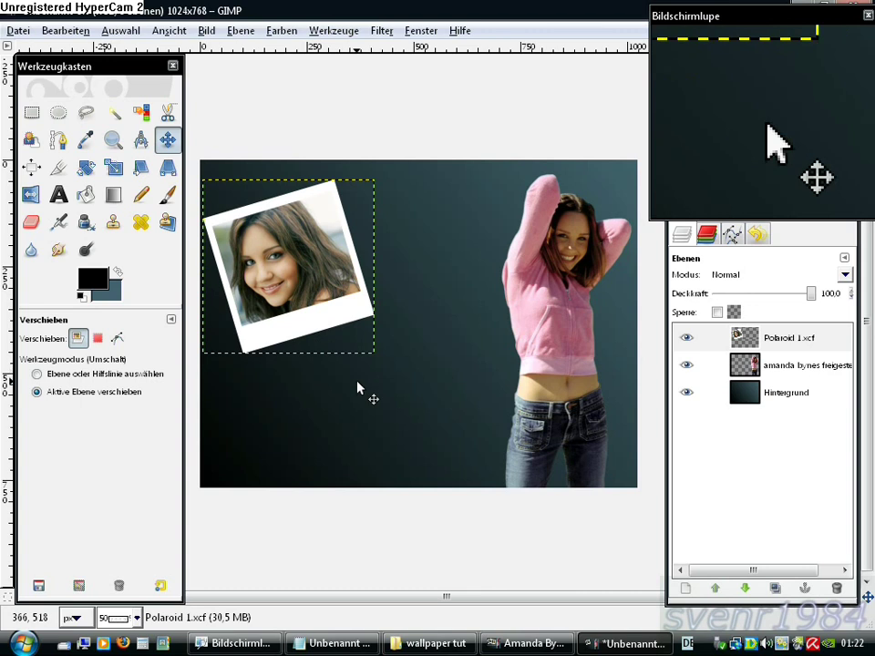
Drag Polaroid 2 from the wallpaper tut folder into the GIMP wallpaper as a new layer
click(435, 644)
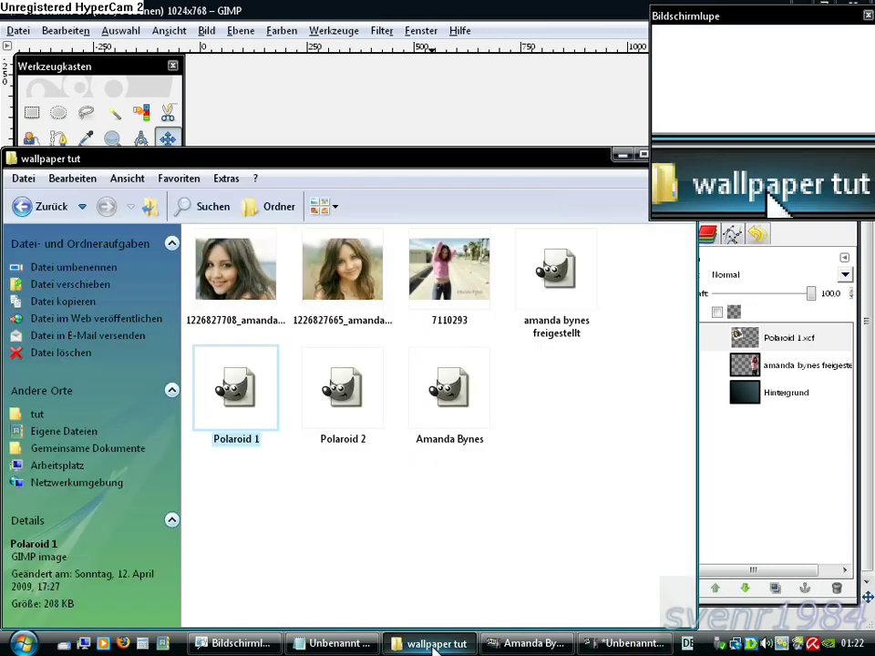
mouse_move(343, 387)
mouse_down()
mouse_move(467, 128)
mouse_move(468, 134)
mouse_up()
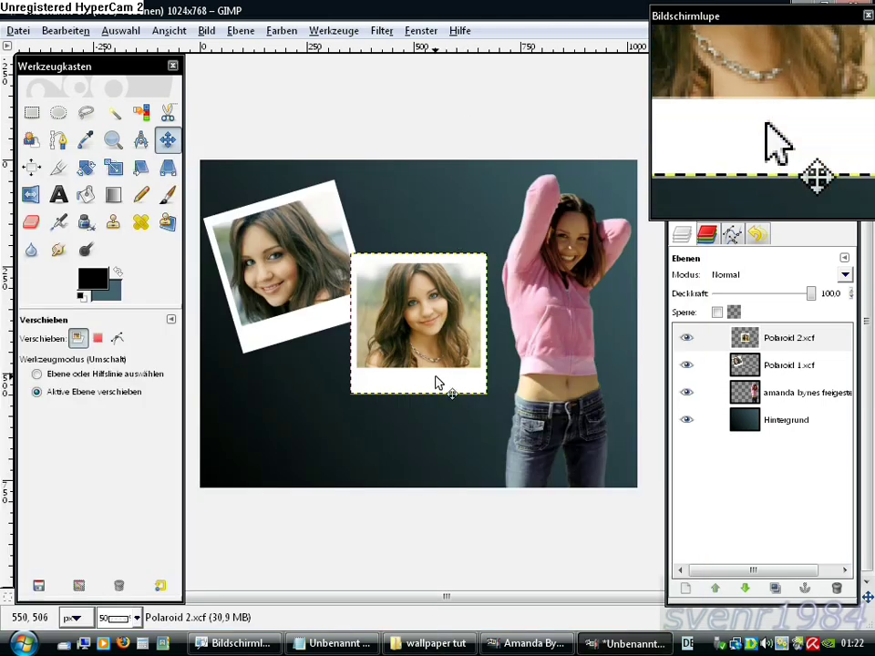
Rotate the Polaroid 2 layer by 6 degrees
click(88, 170)
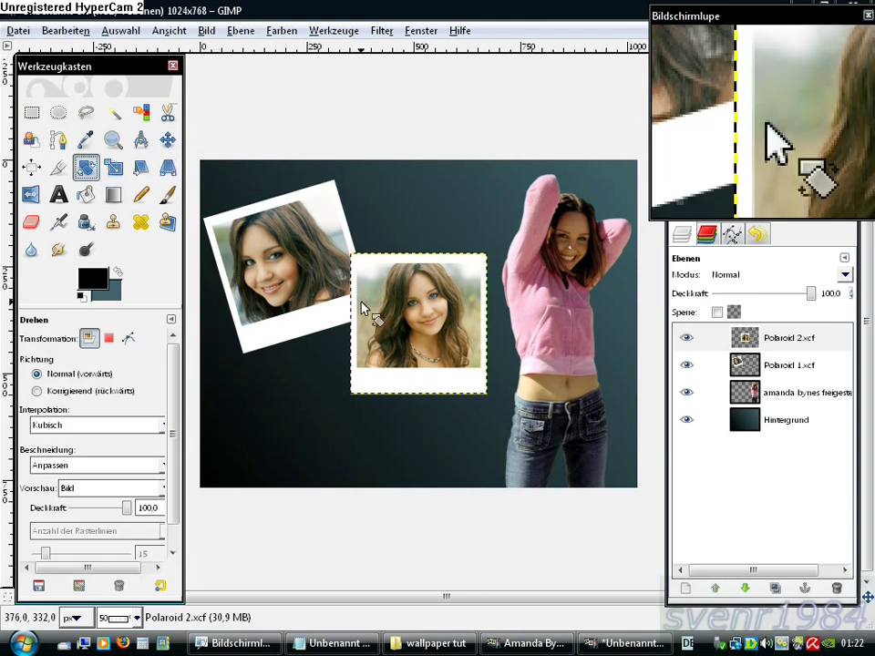
click(398, 307)
text(6)
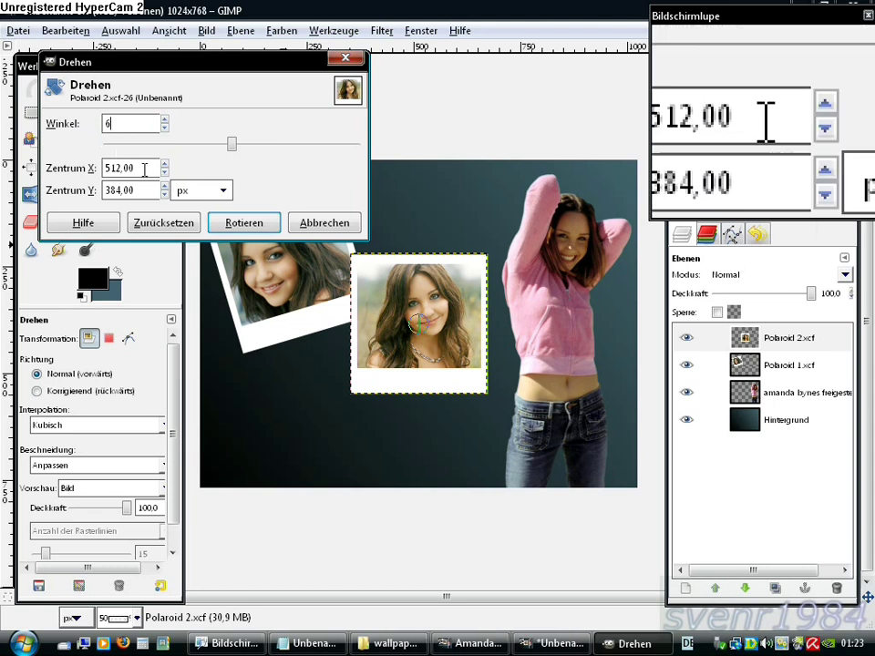
click(244, 222)
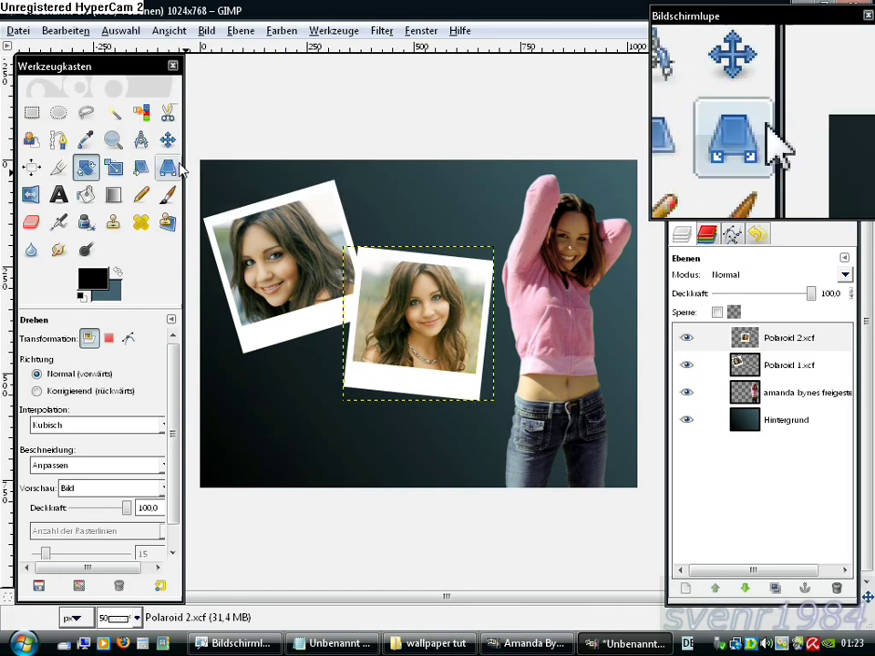
Move the tilted polaroid up and left so it overlaps the first polaroid
click(168, 142)
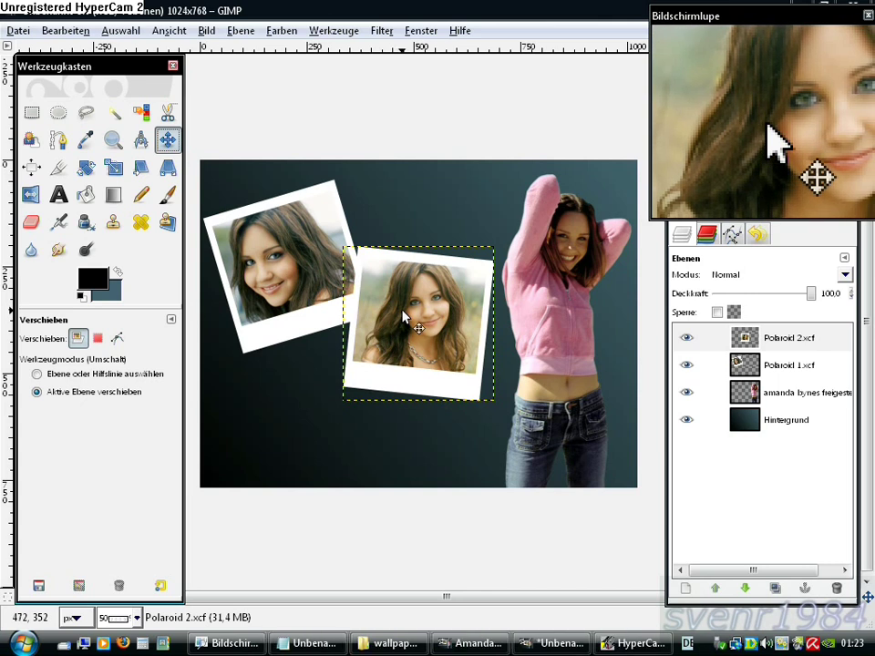
click(402, 311)
drag(402, 312, 404, 266)
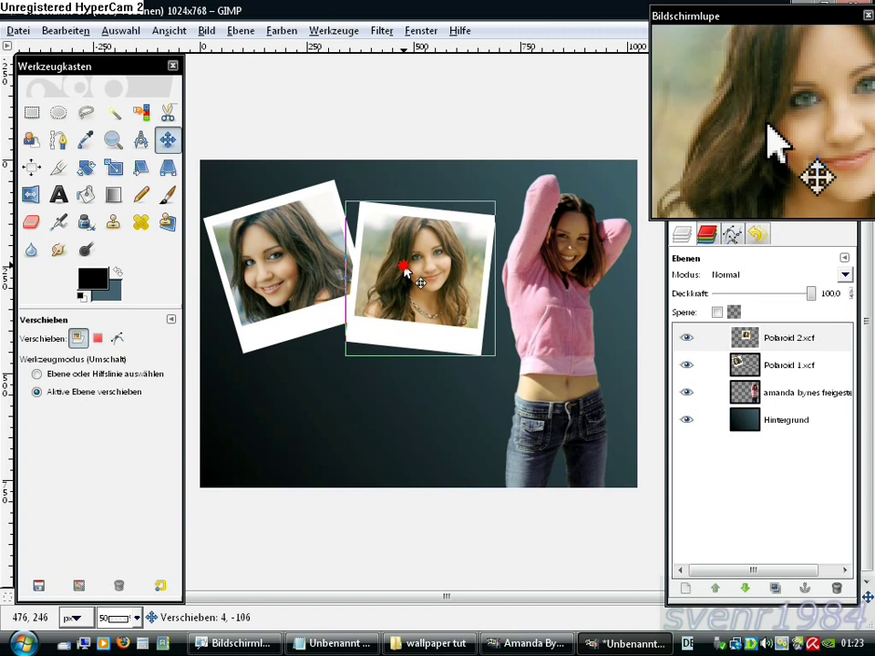
drag(405, 271, 392, 269)
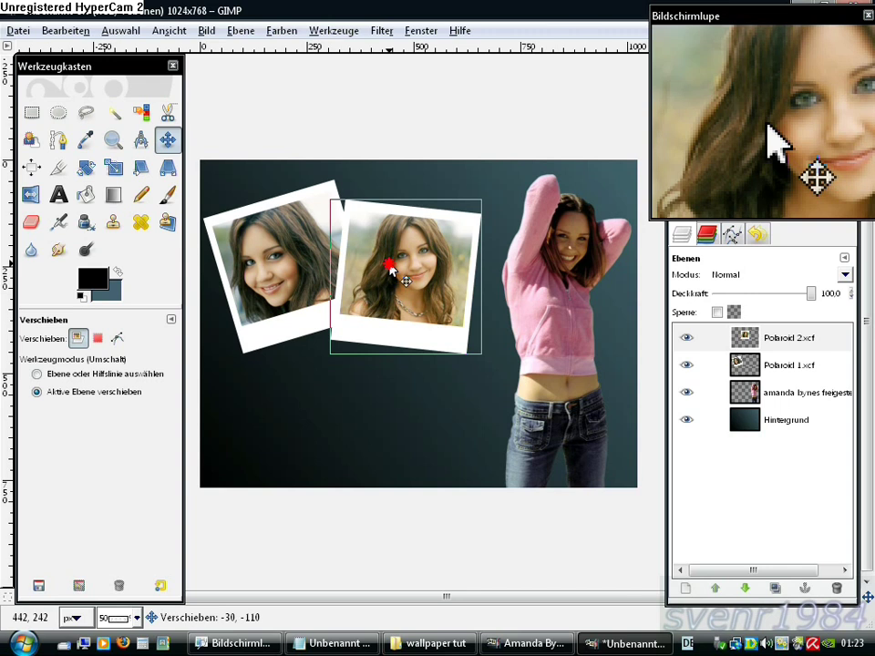
drag(391, 269, 391, 272)
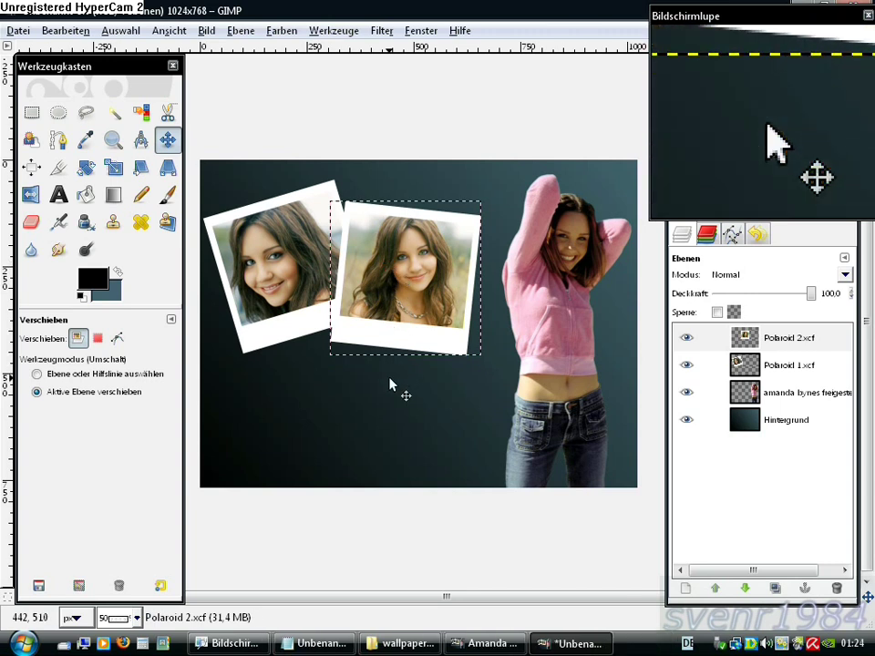
Add a transparent-filled layer named Neue Ebene above both polaroid layers
right_click(325, 381)
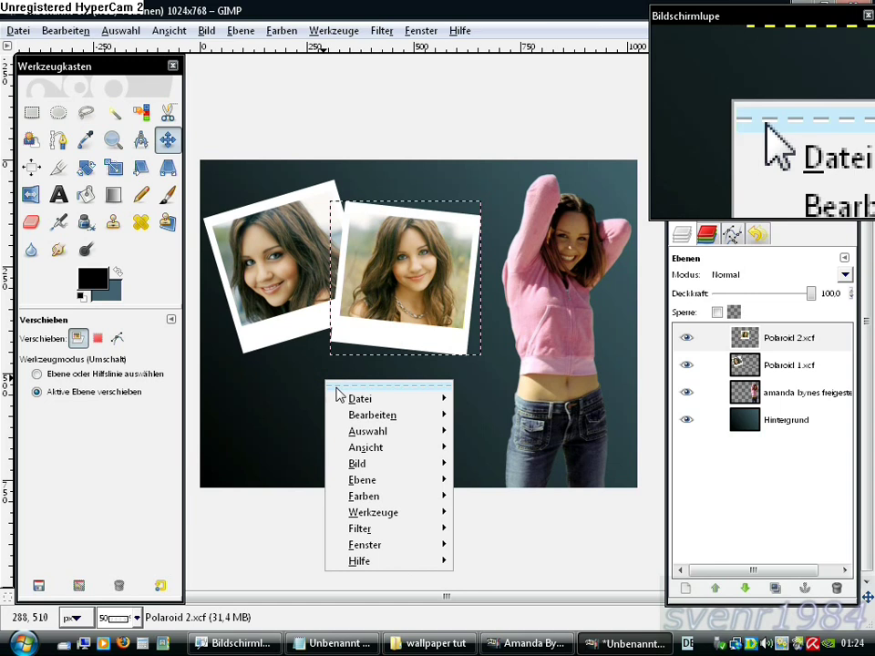
mouse_move(362, 479)
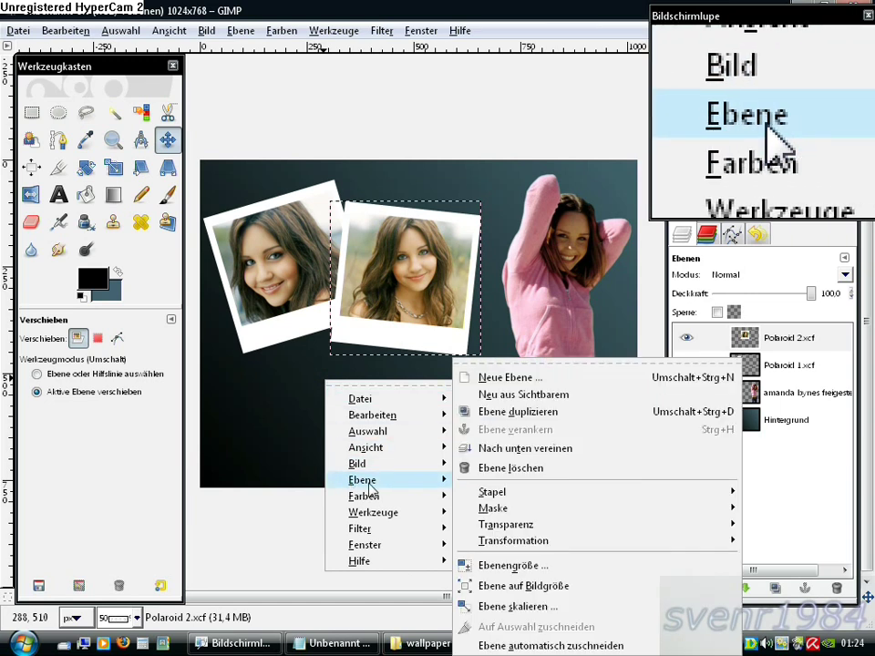
click(485, 384)
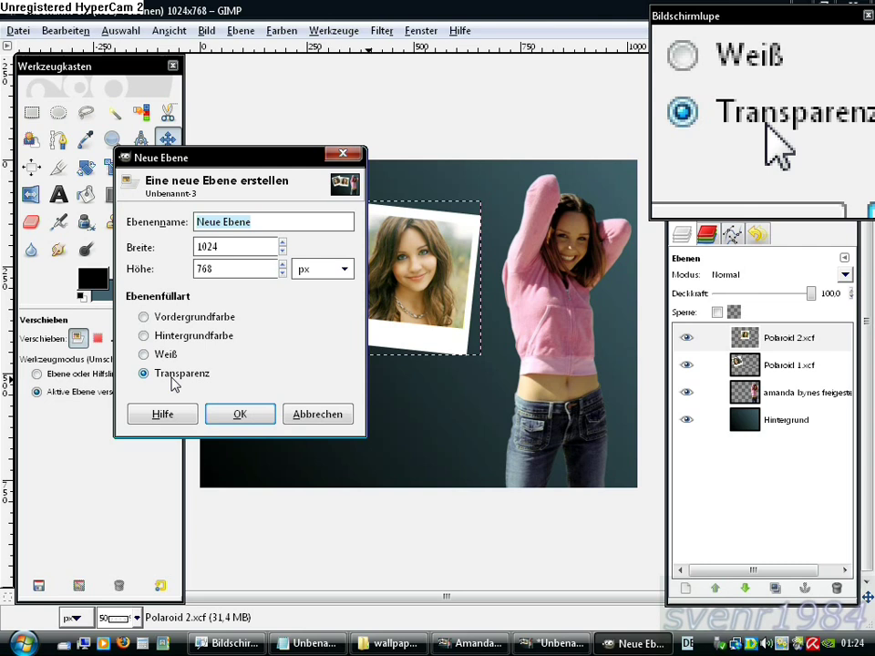
click(239, 413)
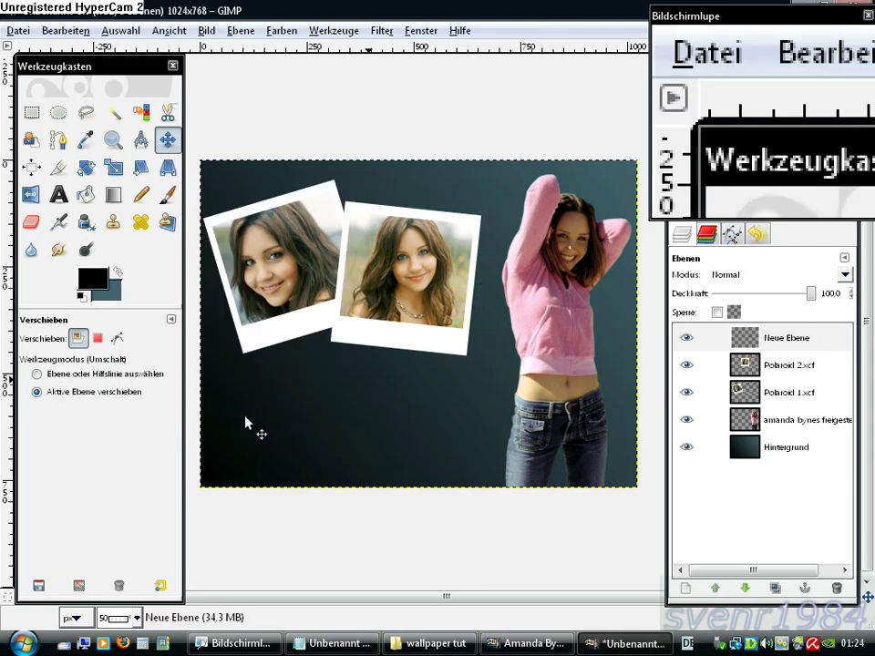
Select a 660 px wide bar at the image's left edge with Rectangle Select
click(31, 113)
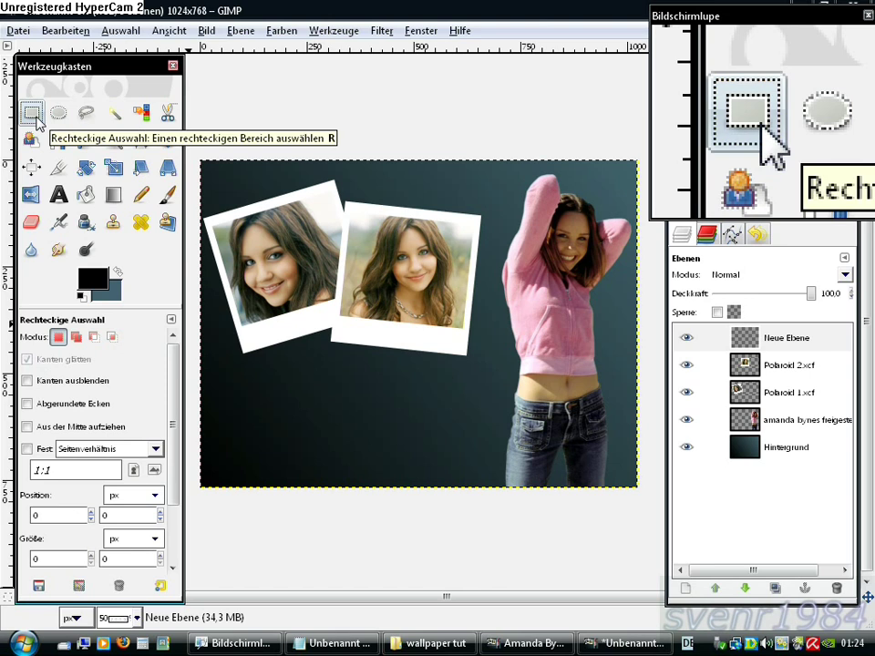
drag(203, 382, 465, 414)
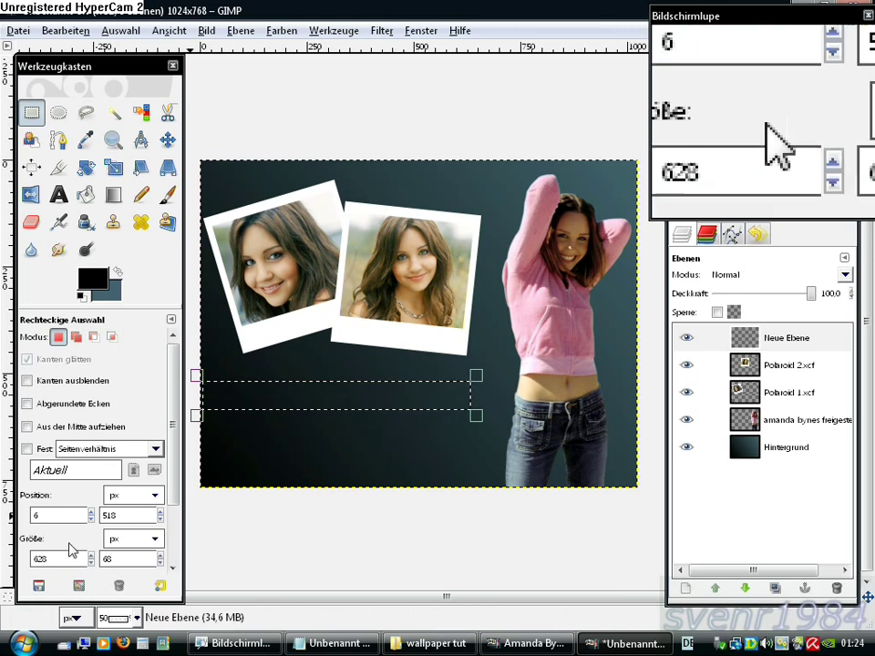
drag(43, 559, 32, 559)
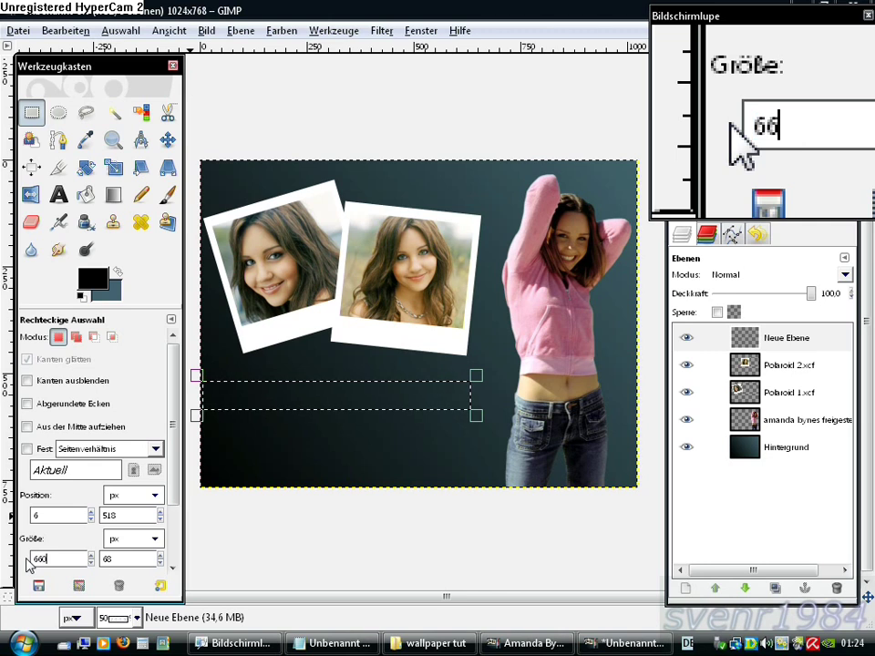
double_click(114, 559)
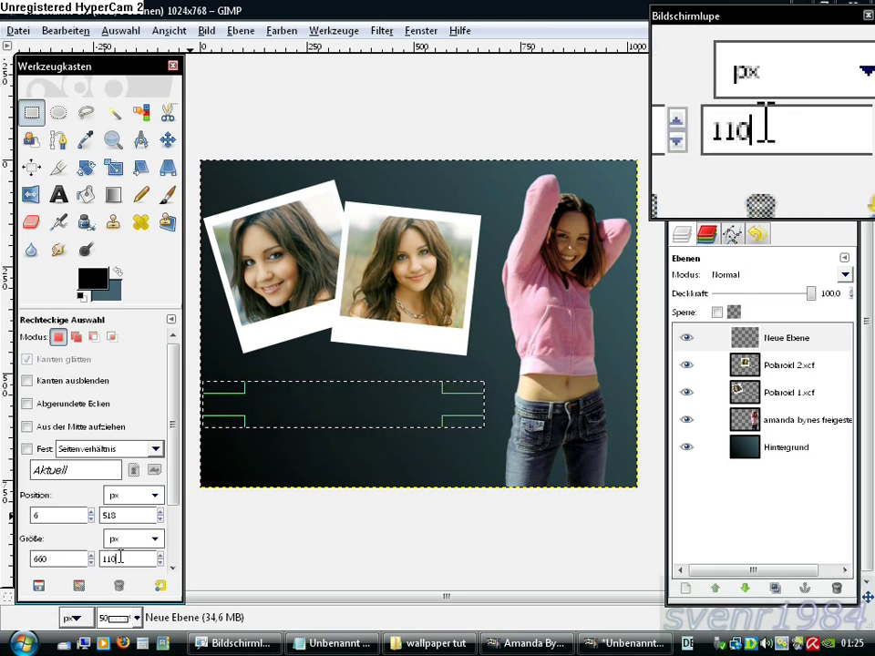
double_click(35, 516)
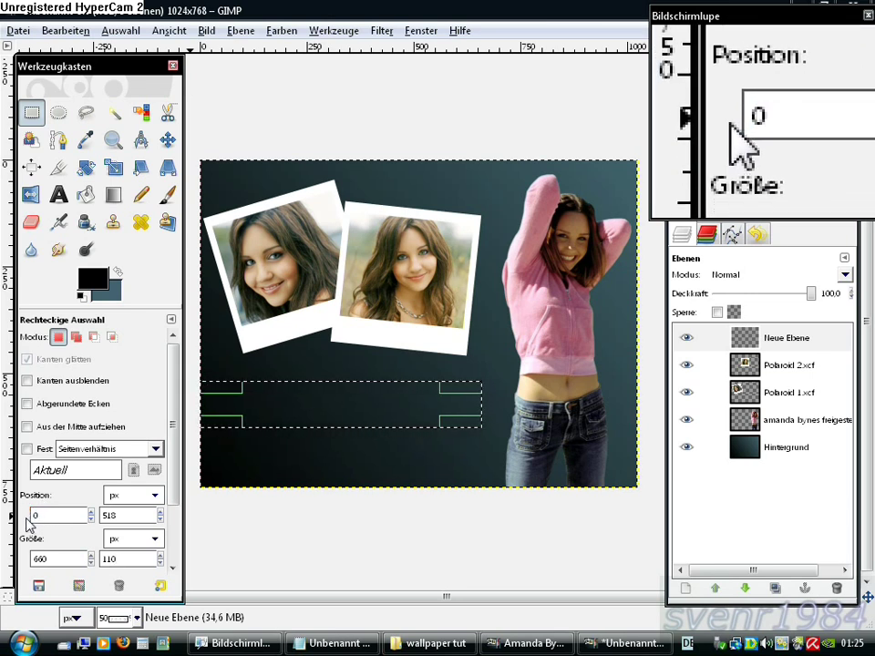
double_click(103, 515)
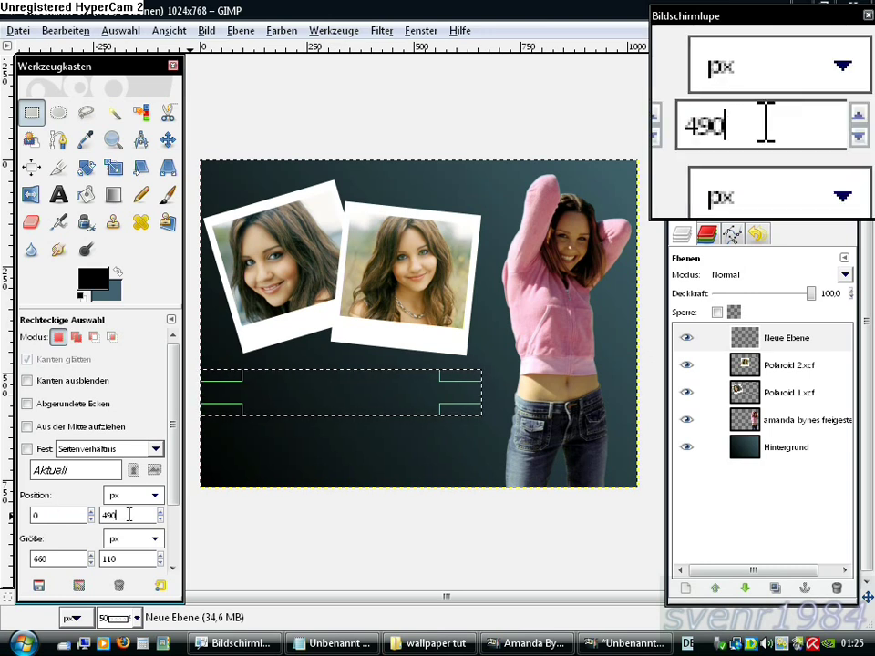
Add a second, 550 px wide bar selection below the first
click(76, 338)
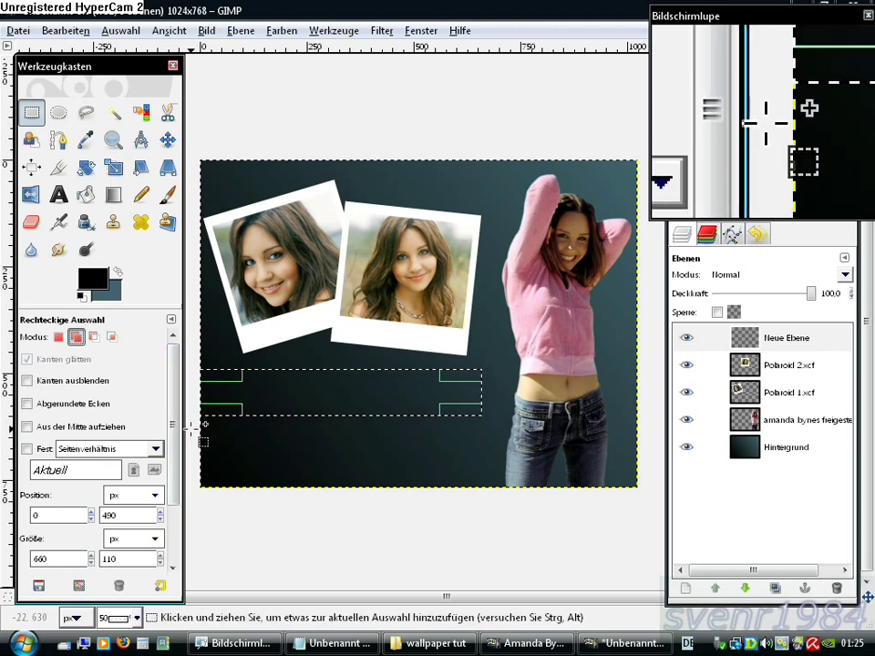
drag(199, 429, 407, 445)
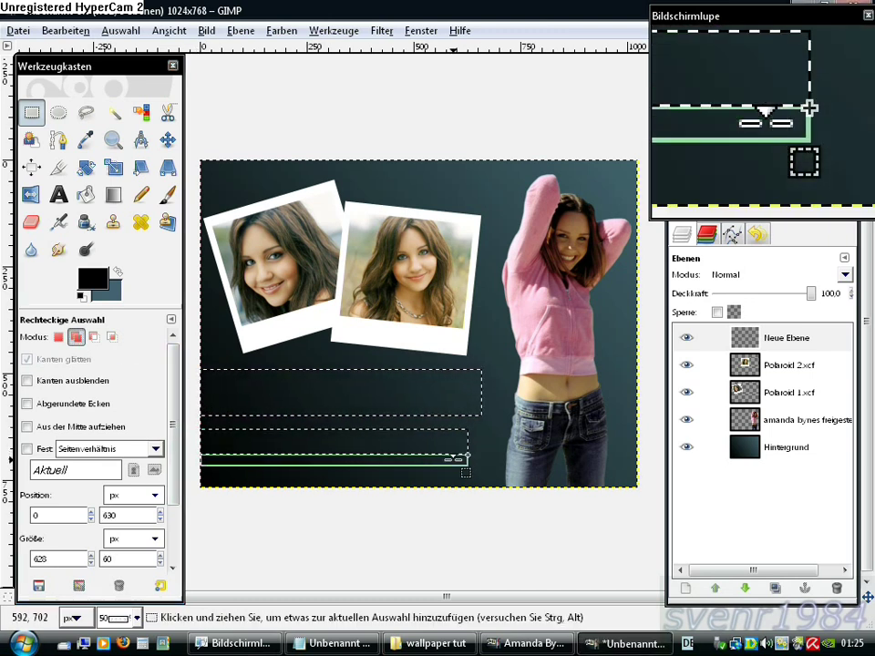
drag(468, 454, 473, 458)
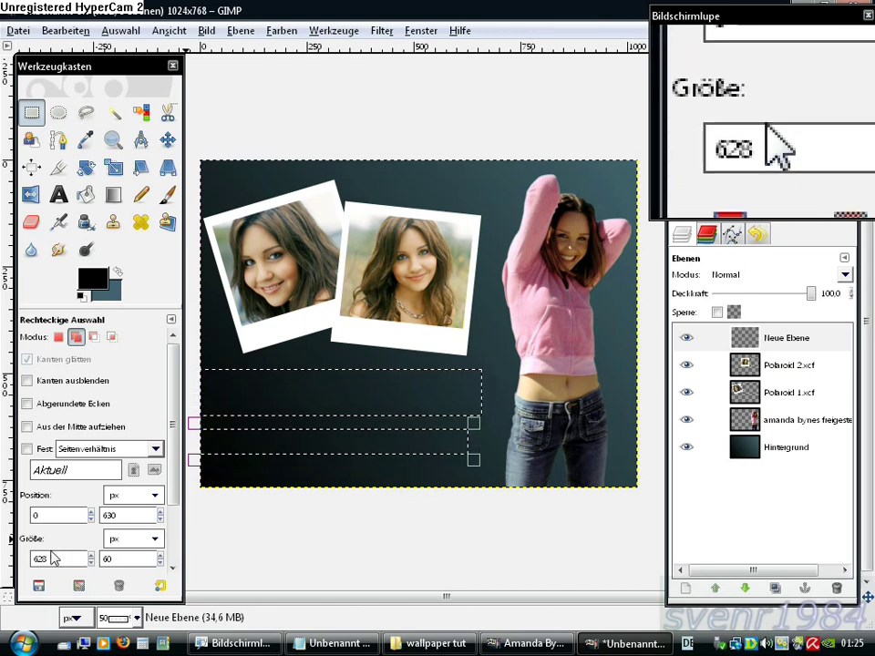
drag(46, 558, 30, 557)
text(550)
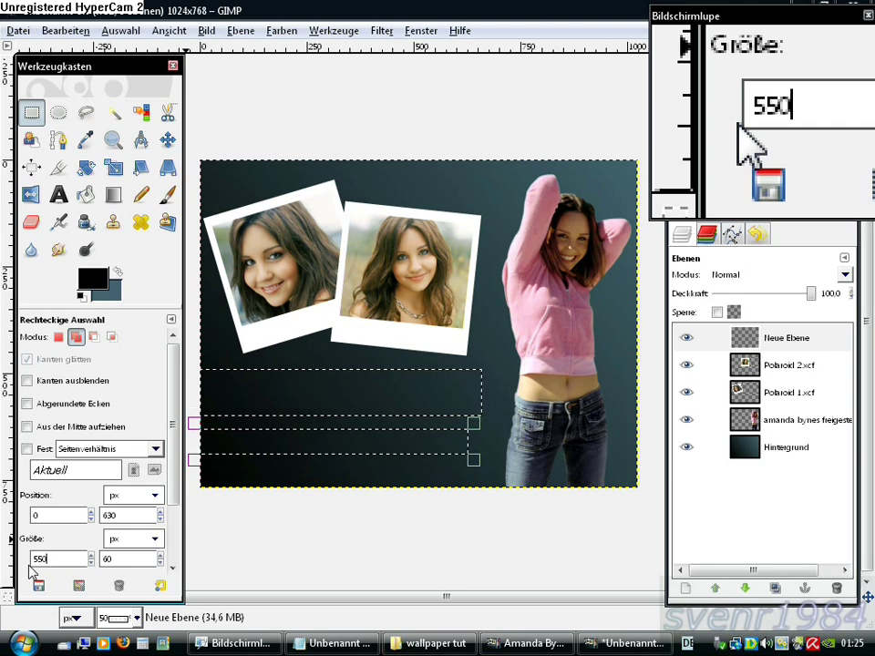
drag(113, 559, 101, 566)
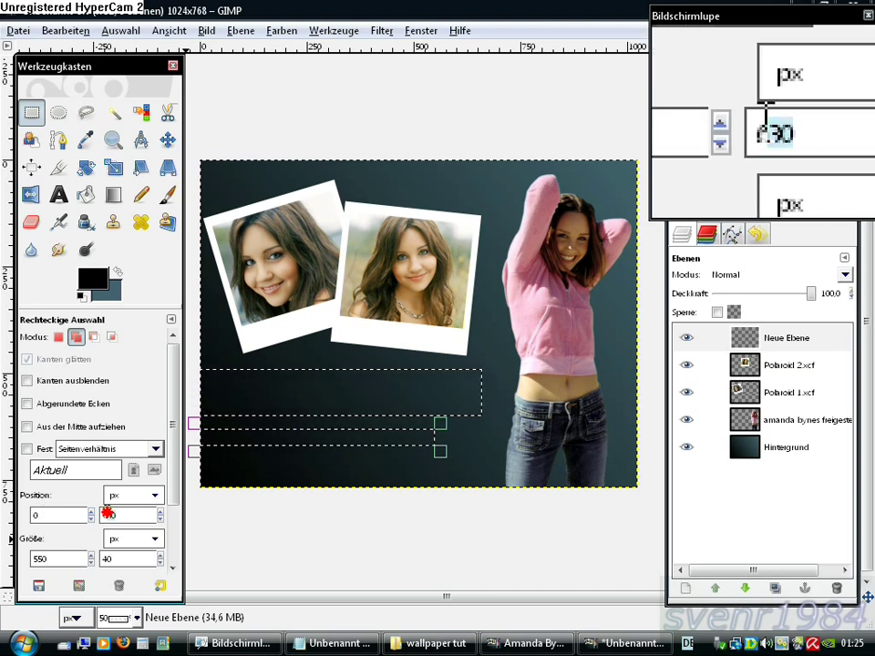
double_click(104, 515)
text(6)
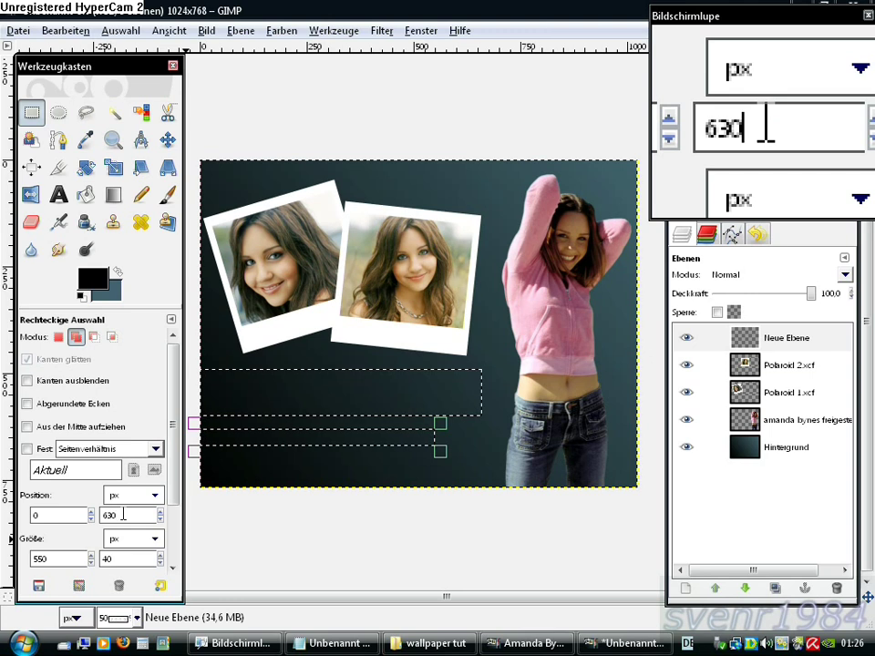
Add a third 350×40 px bar at 0,700 and make white the foreground colour
drag(202, 464, 437, 481)
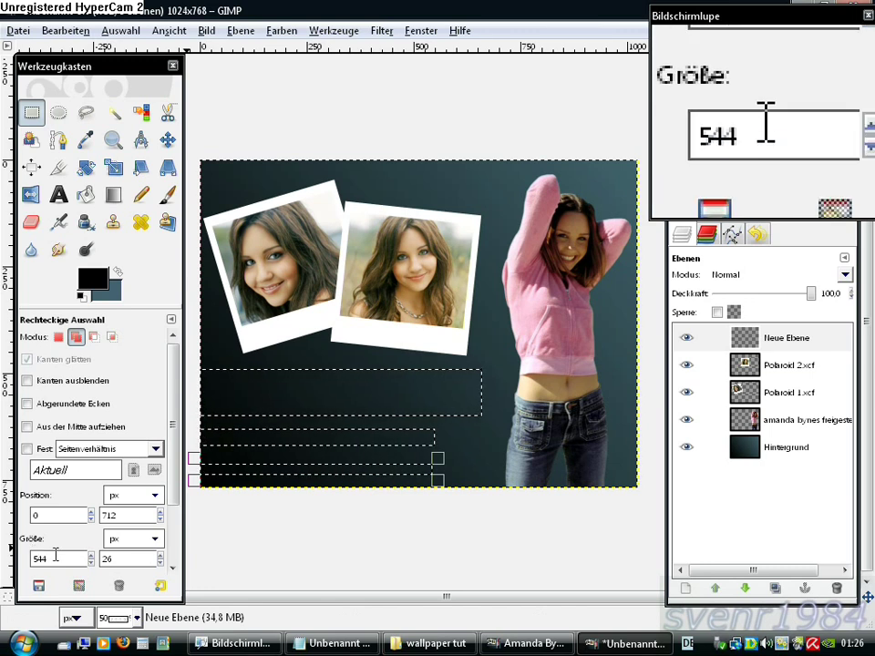
drag(50, 557, 36, 558)
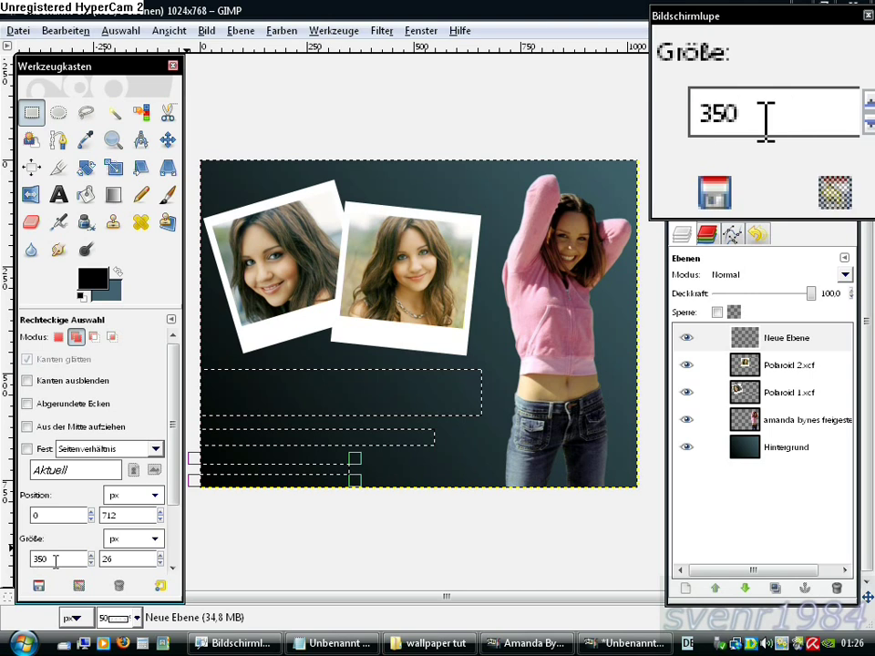
drag(113, 558, 101, 560)
text(40)
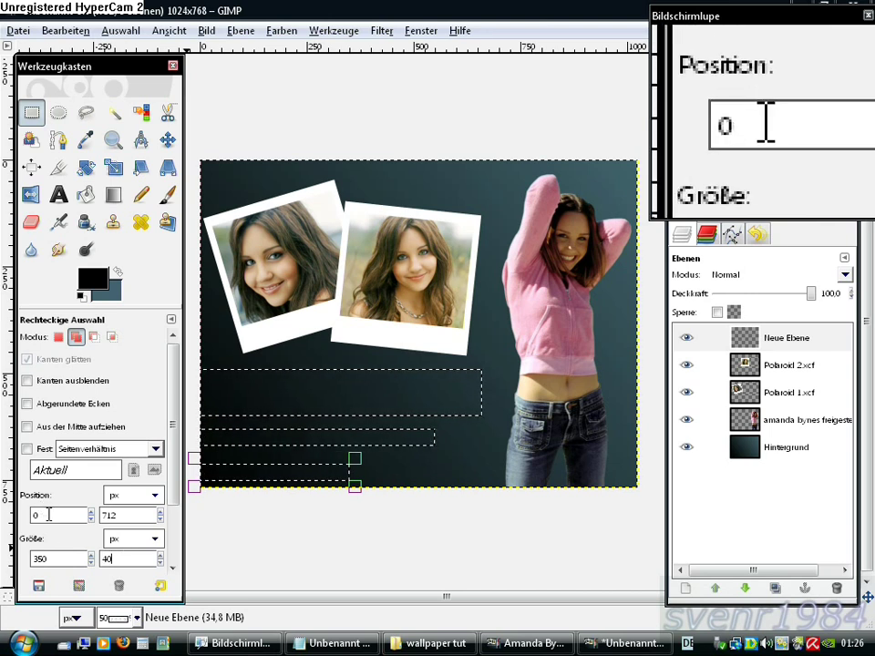
double_click(109, 515)
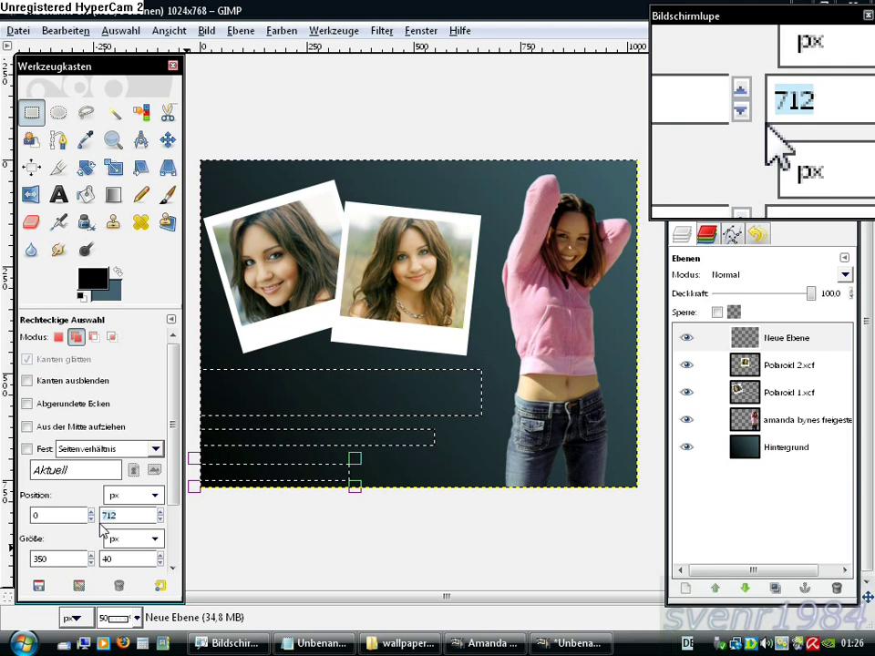
text(700)
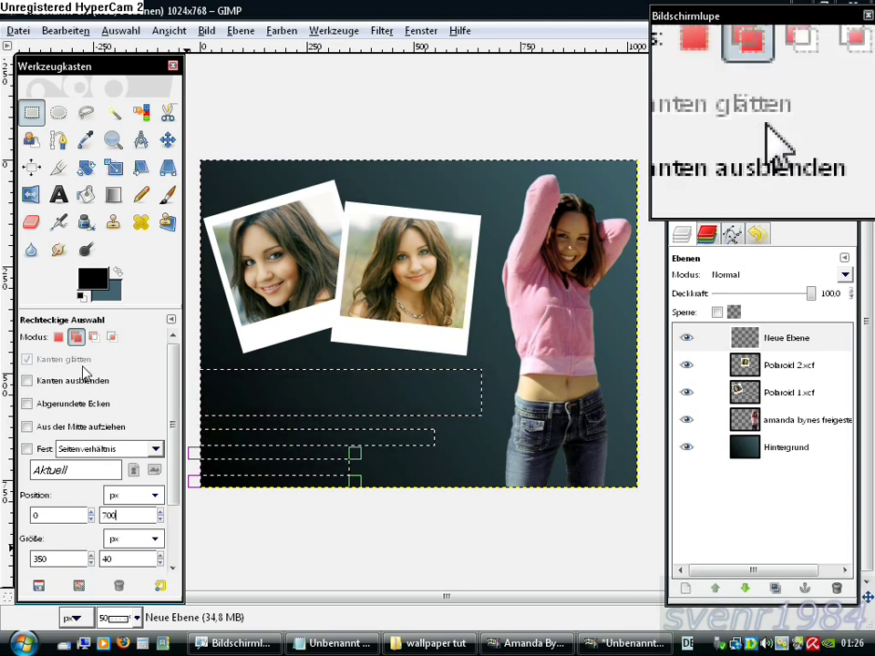
click(82, 299)
click(116, 272)
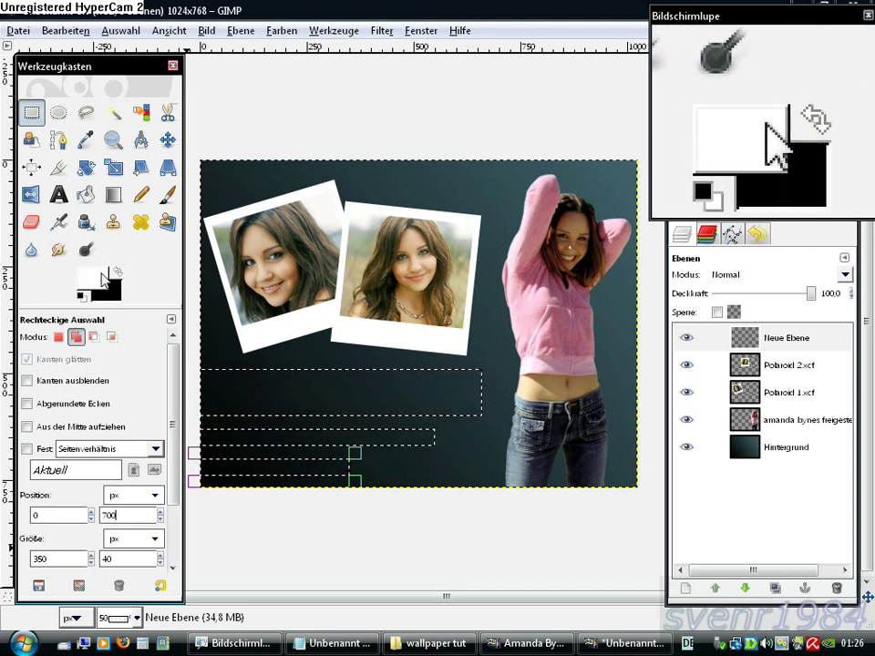
Fill the three bar selections with white, then clear the selection
click(87, 195)
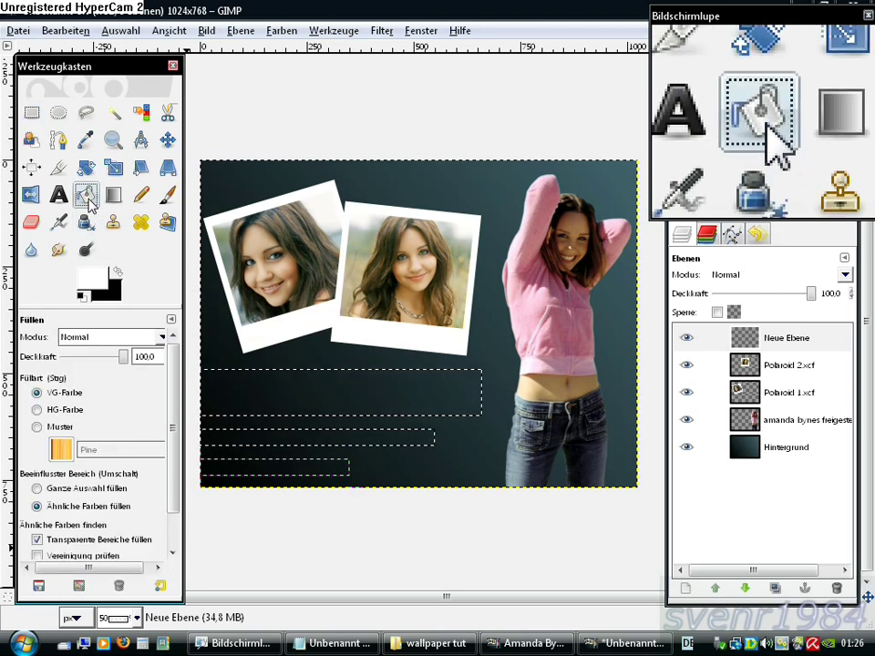
click(218, 393)
right_click(237, 390)
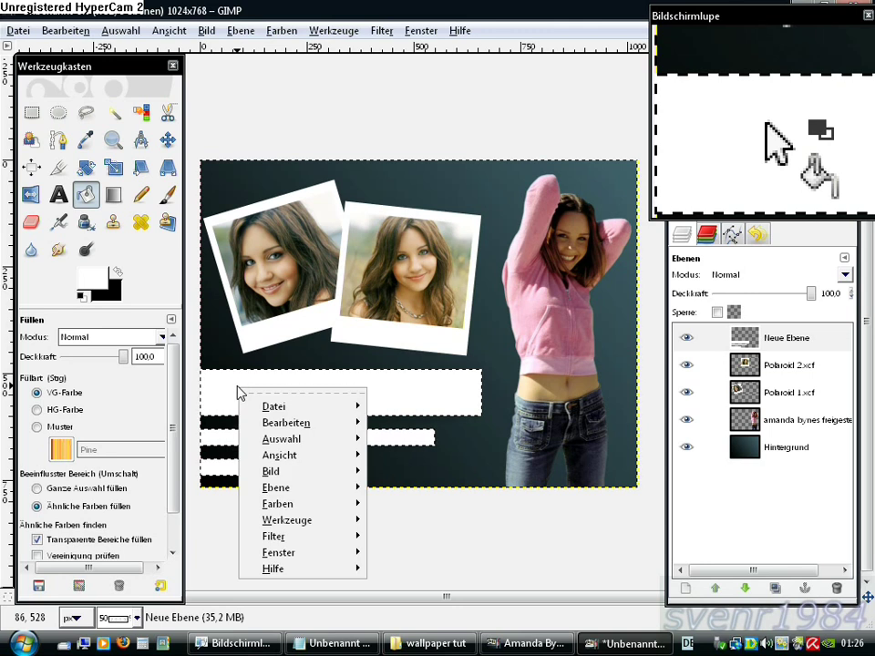
mouse_move(281, 438)
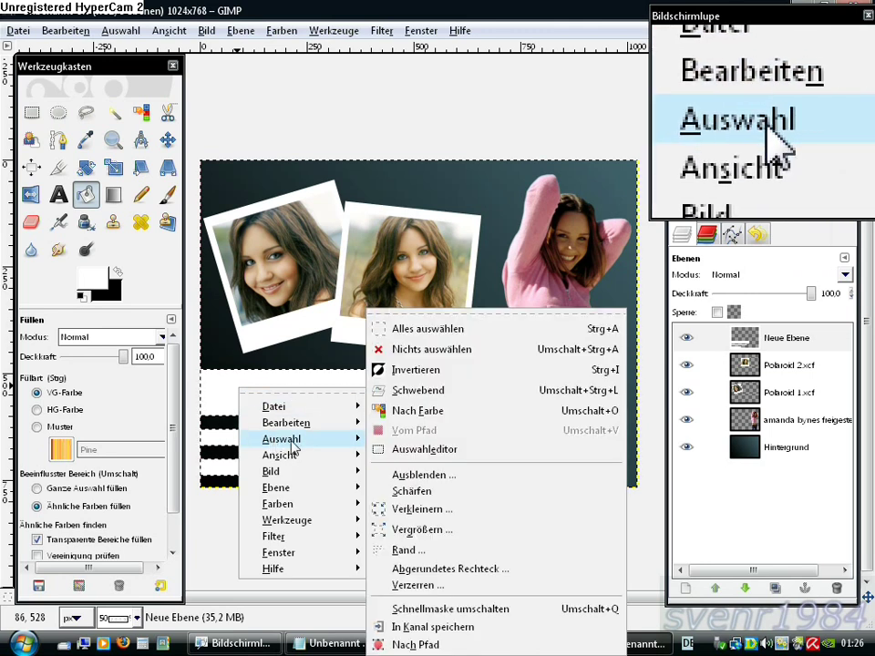
click(450, 351)
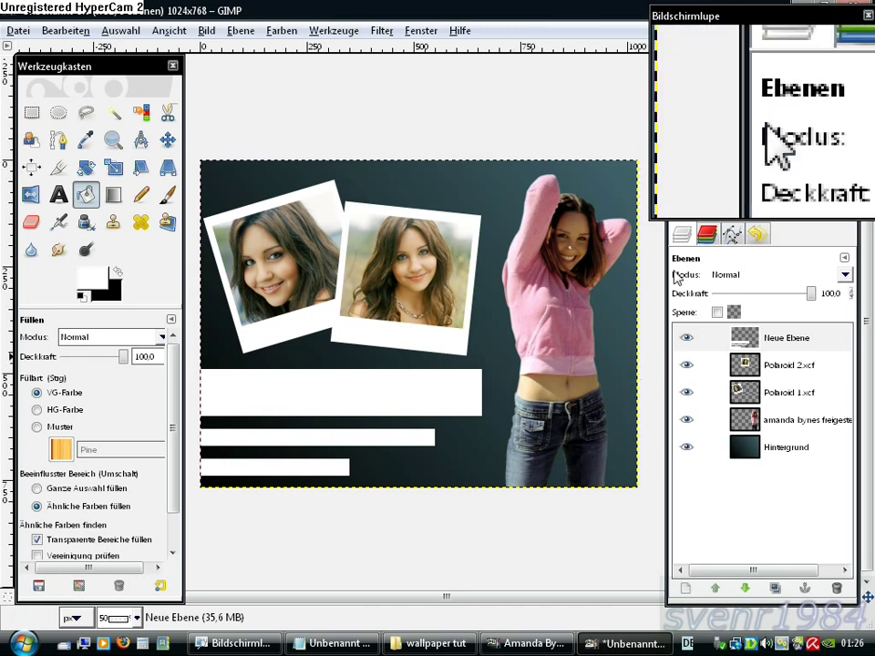
Set the bars layer's blend mode to Überlagern (overlay)
click(846, 276)
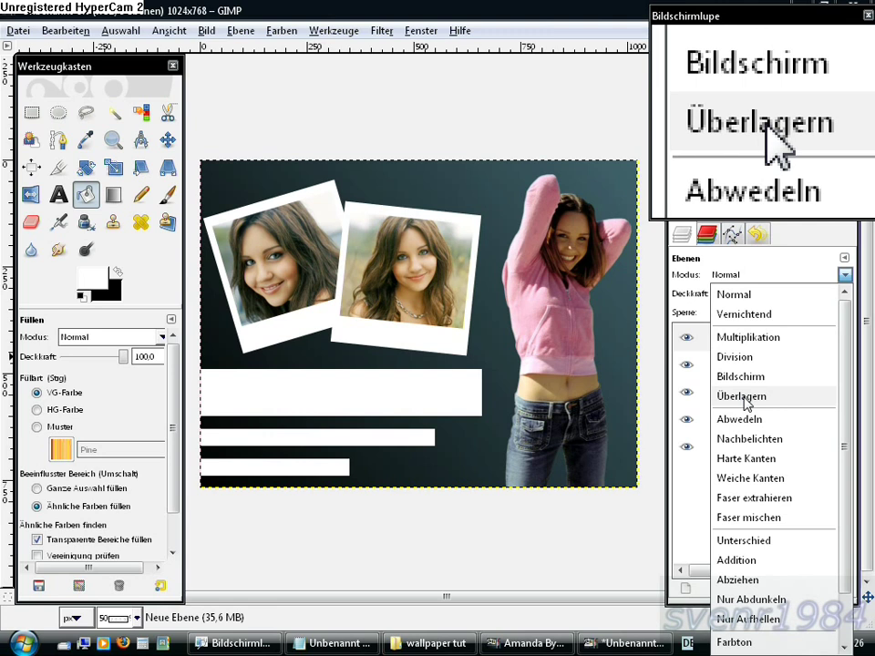
click(744, 399)
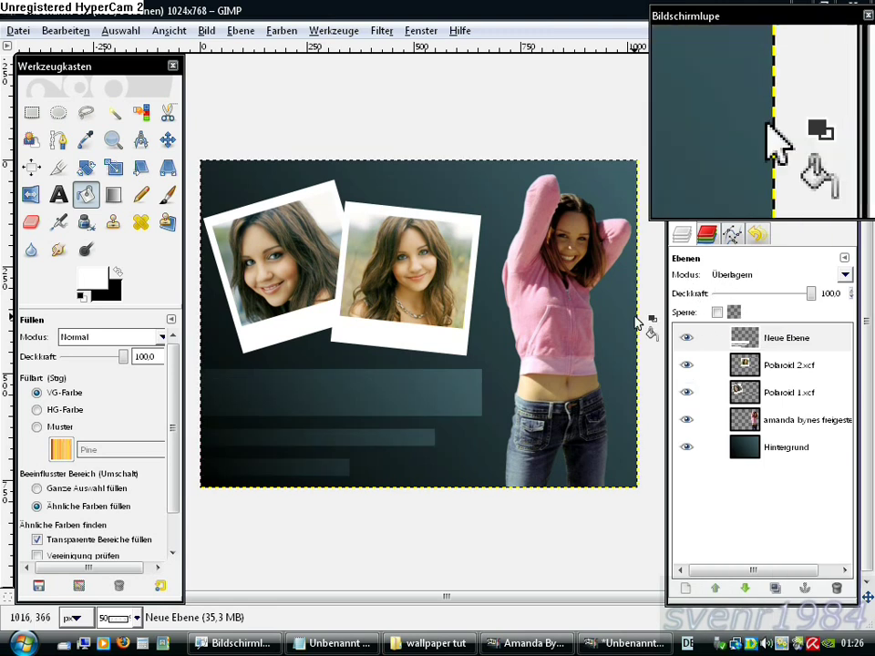
click(61, 198)
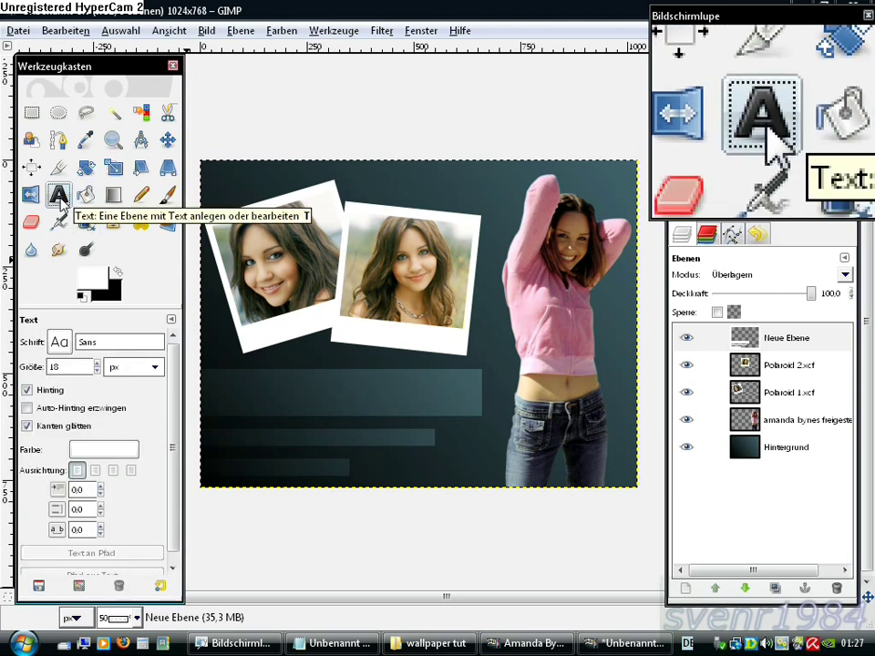
Set the text size to 80 px and the text colour to light blue 719dab
double_click(46, 367)
text(80)
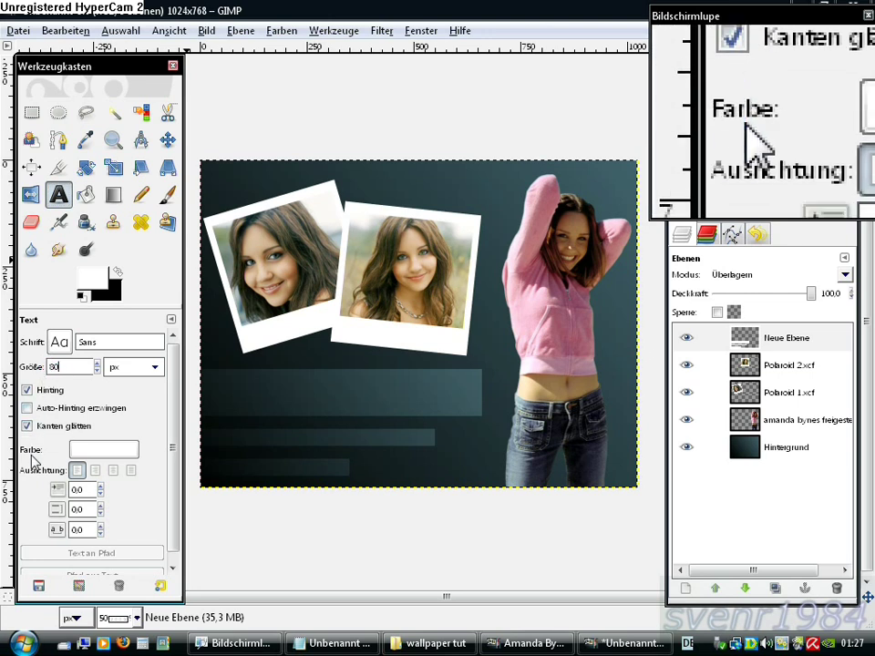
click(82, 450)
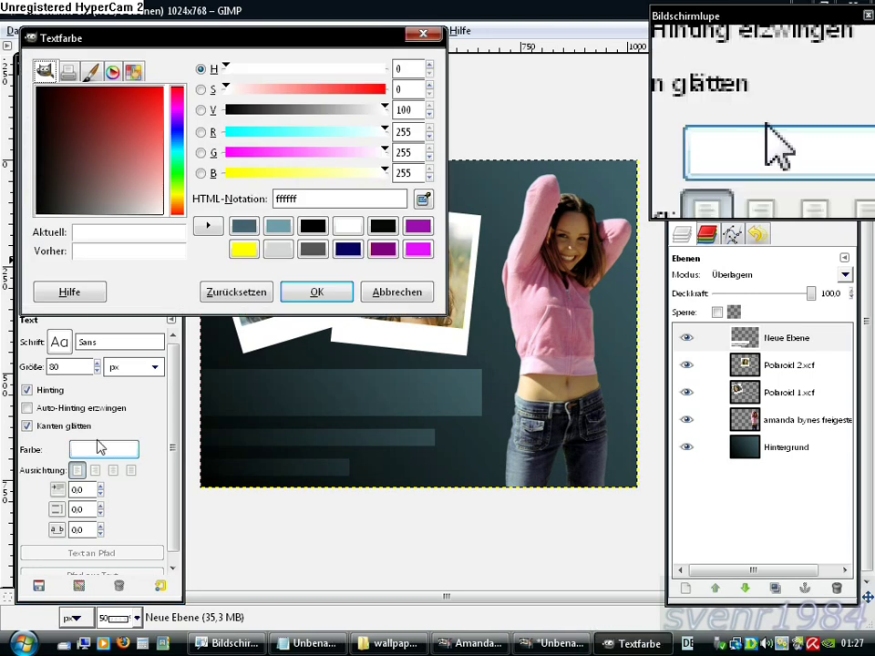
click(290, 222)
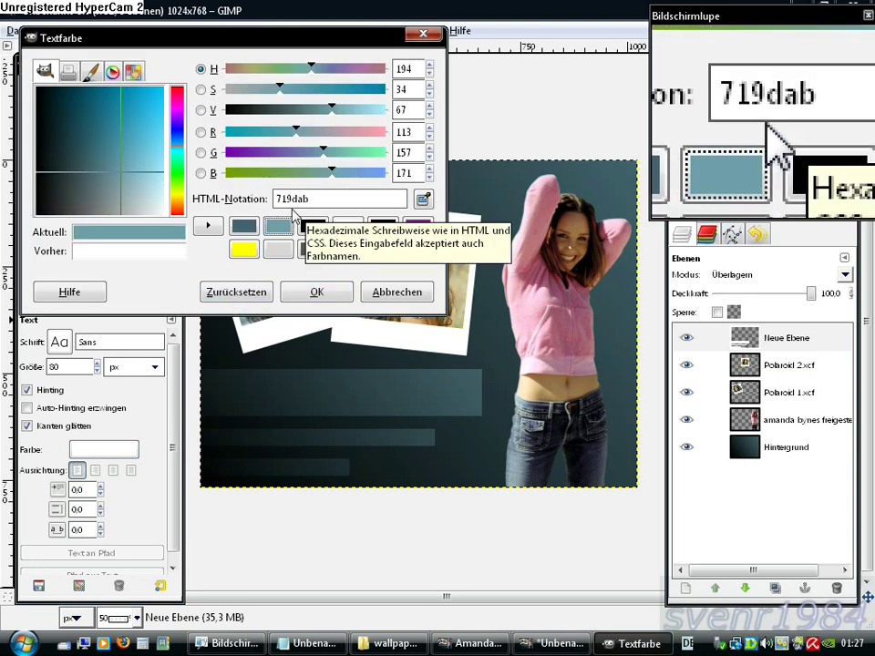
click(310, 291)
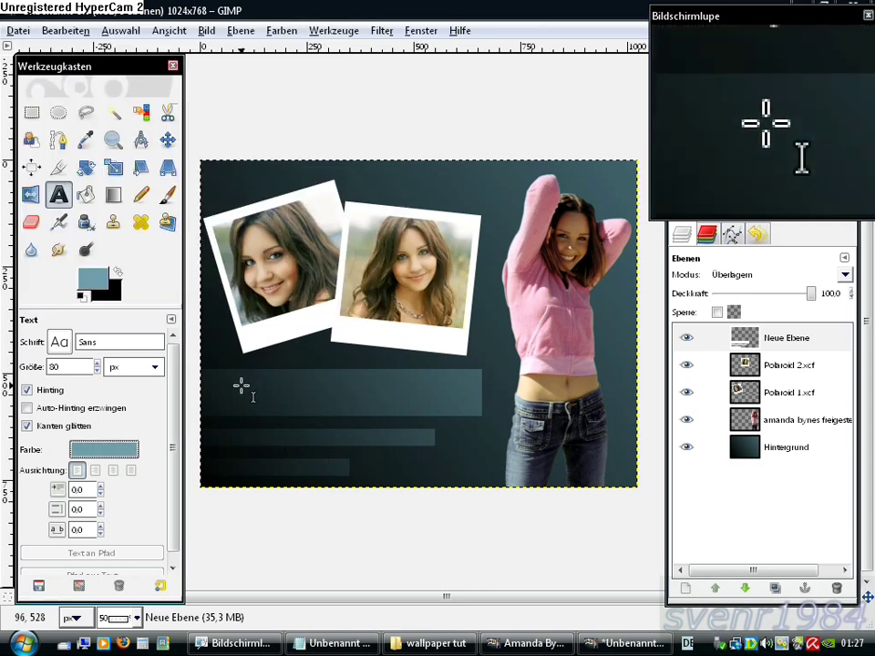
Type the person's name as the title and position it over the top bar
click(219, 381)
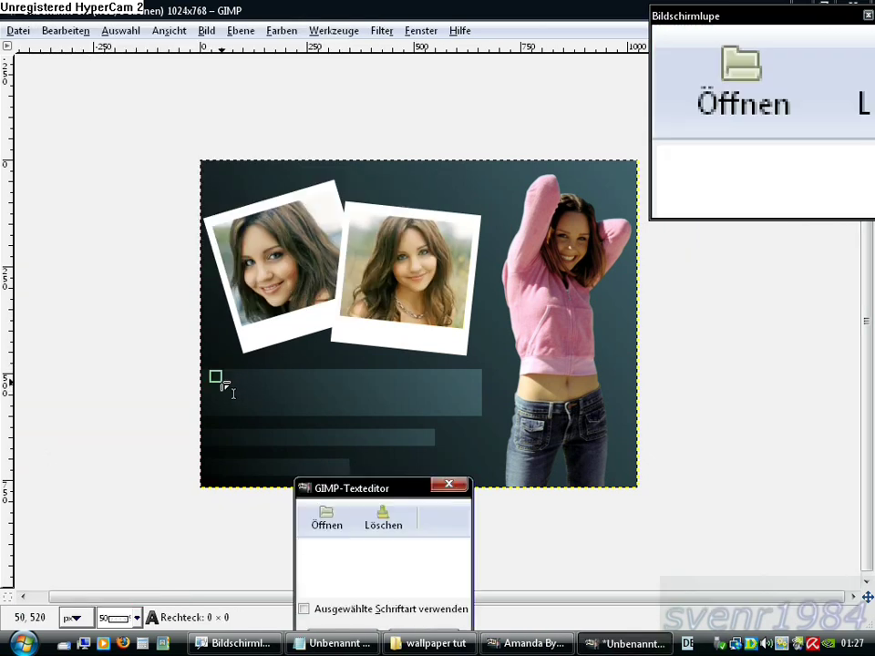
text(Amanda Bynes)
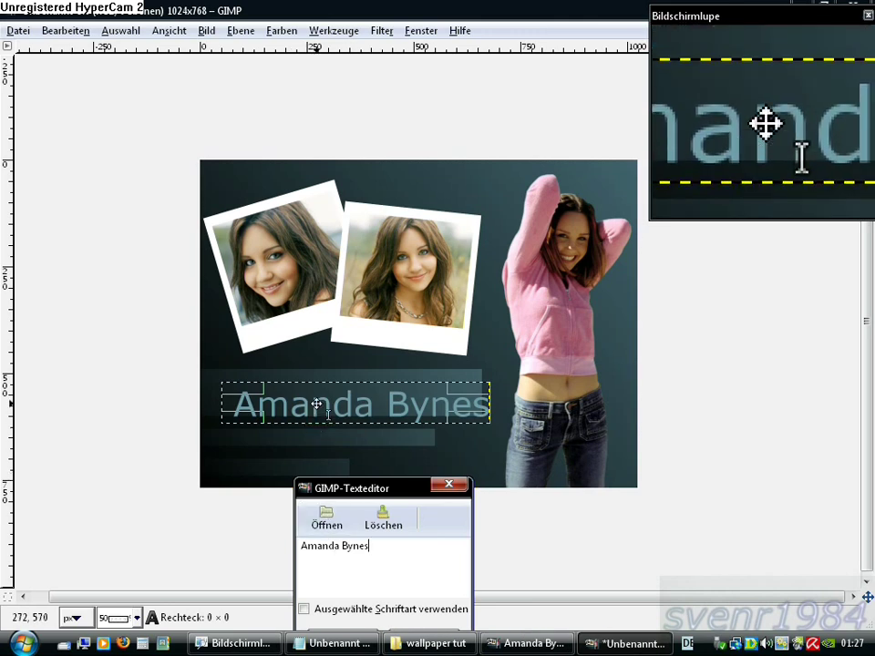
drag(318, 404, 303, 389)
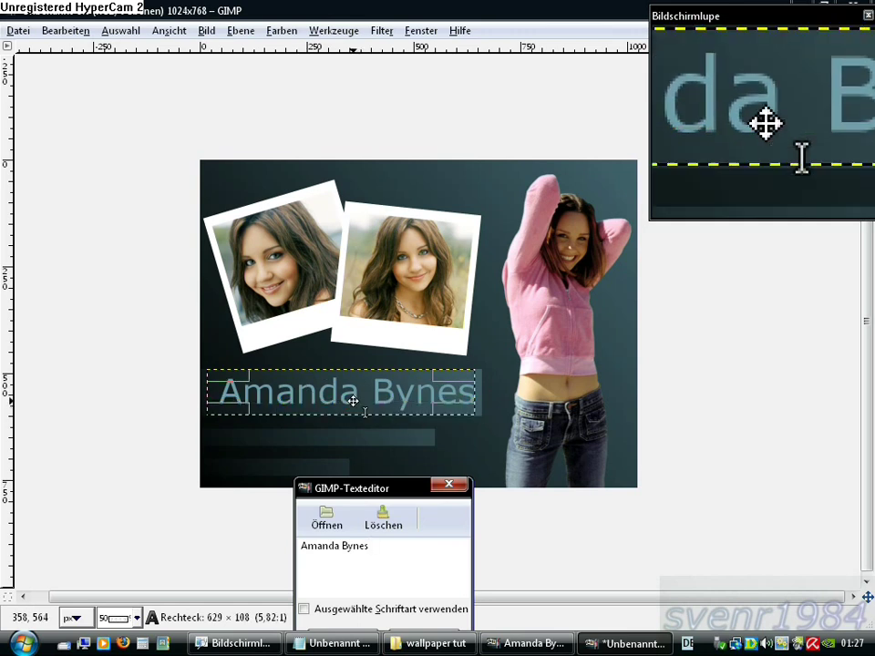
click(350, 393)
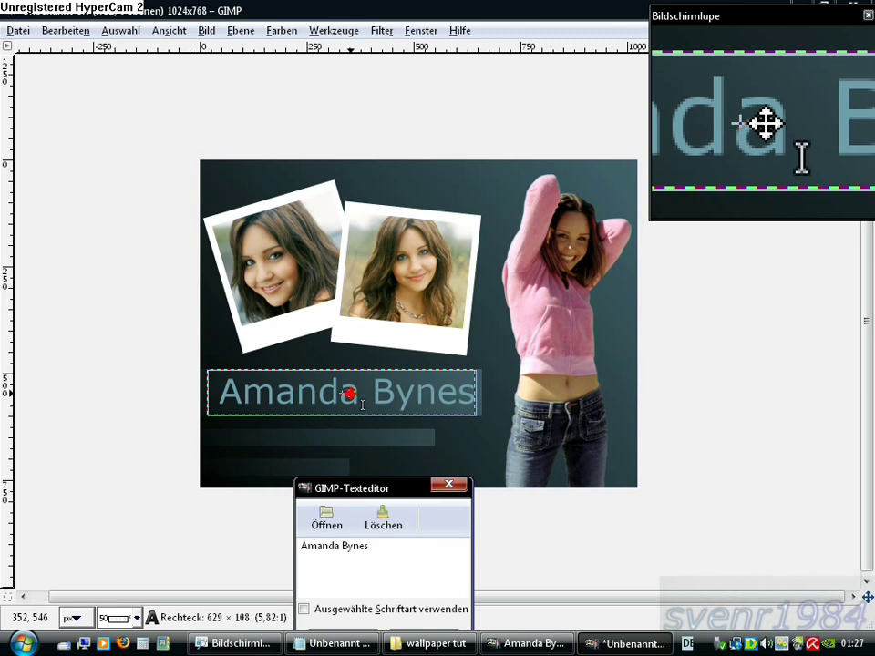
drag(347, 393, 345, 394)
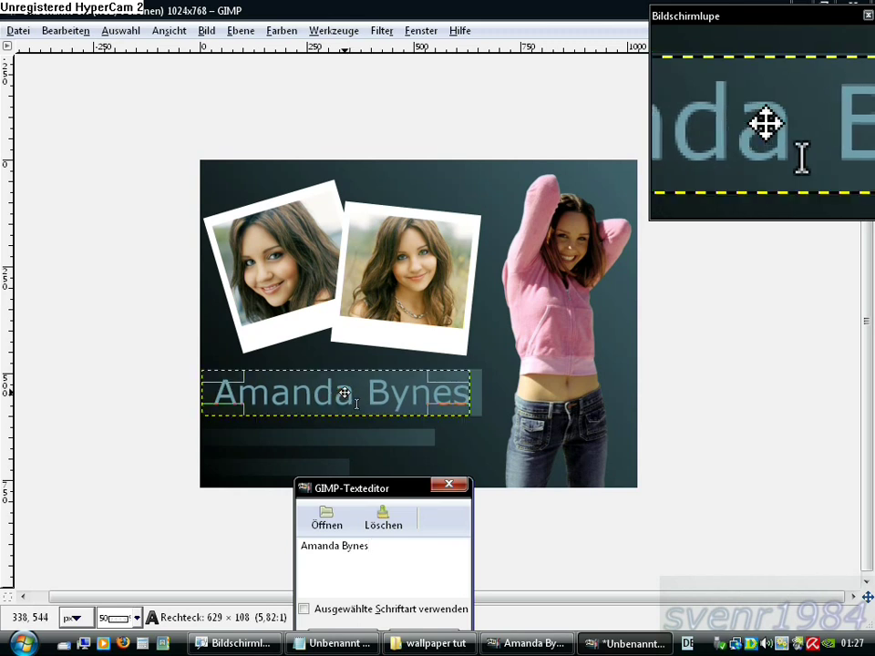
click(448, 484)
key(Tab)
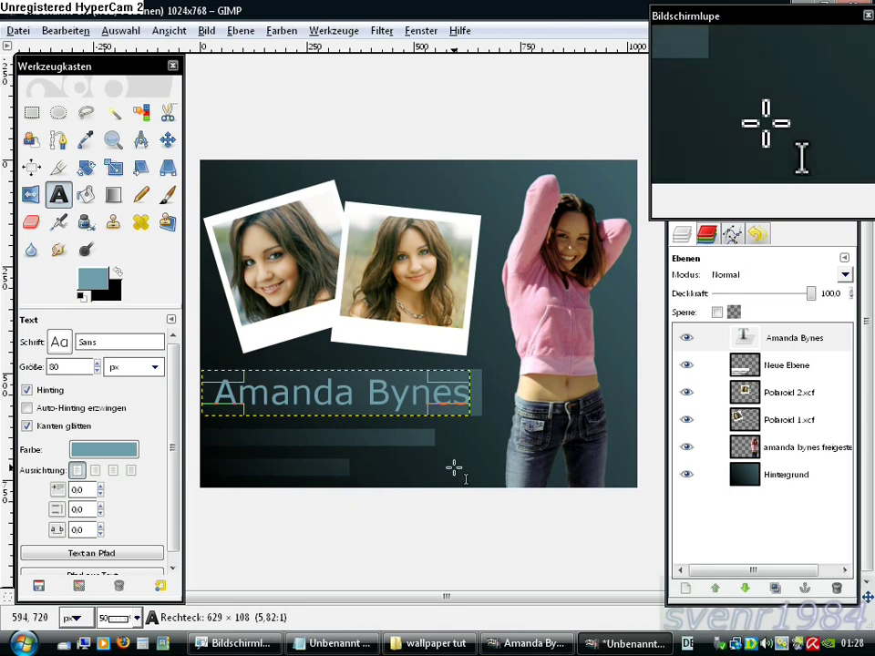
Give Polaroid 1.xcf a Schlagschatten drop shadow: offset 5/5, blur 15, no canvas resizing
click(772, 423)
key(n)
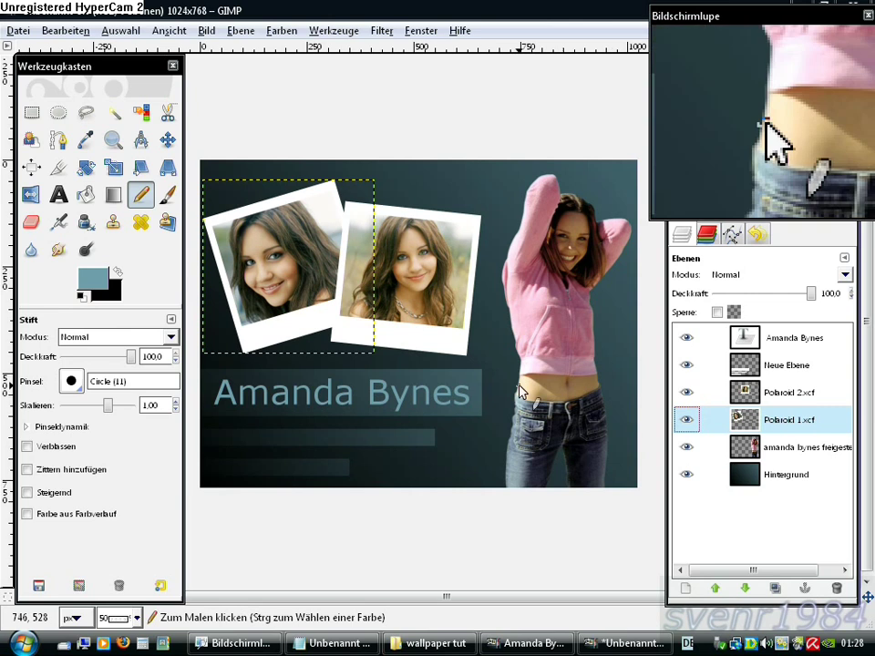
right_click(441, 368)
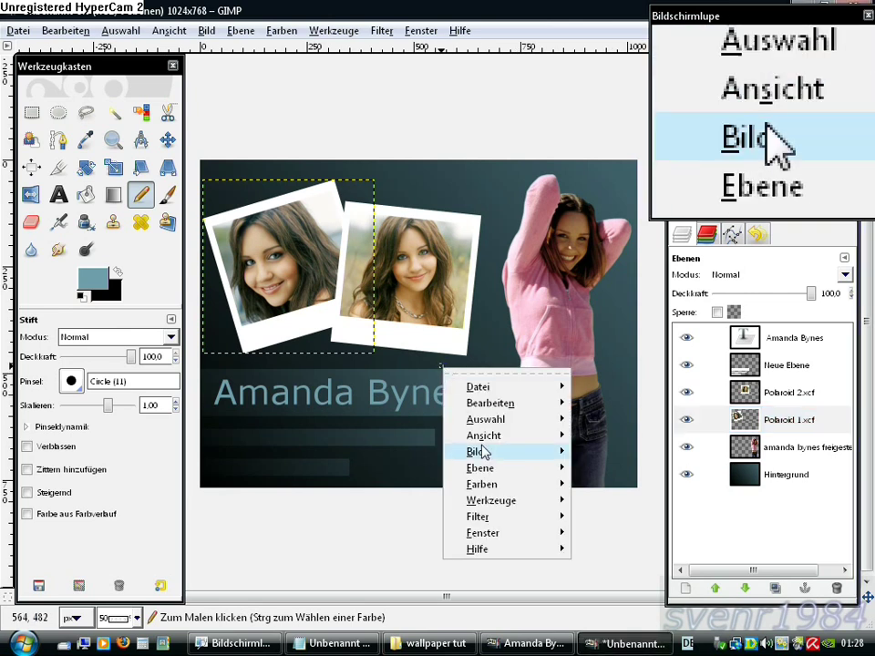
mouse_move(492, 516)
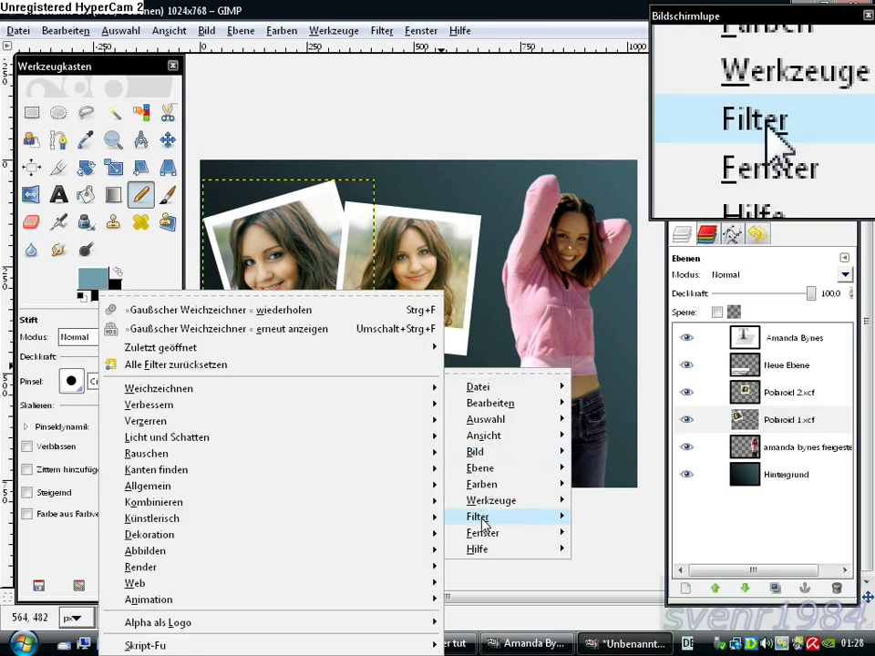
mouse_move(167, 437)
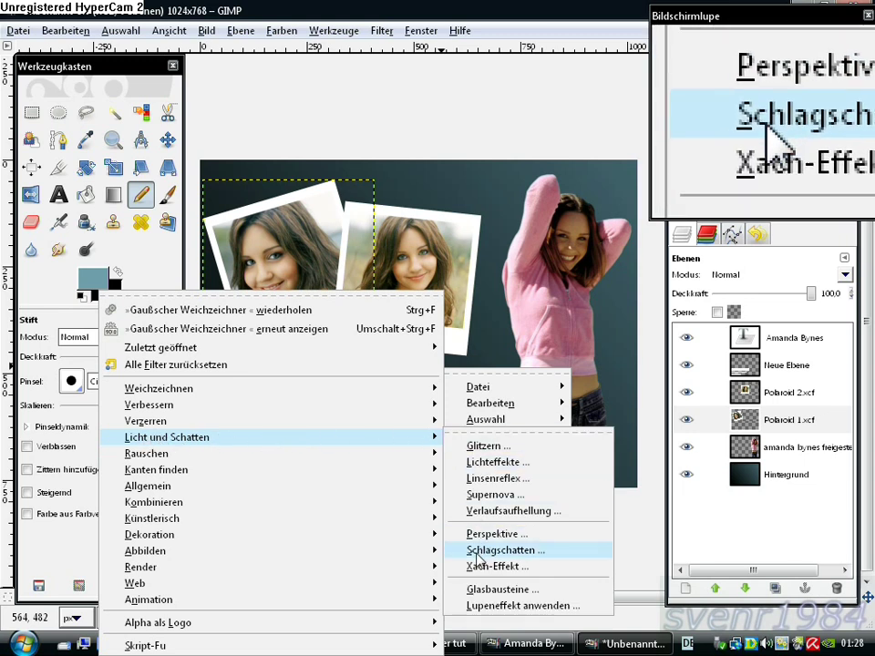
click(496, 551)
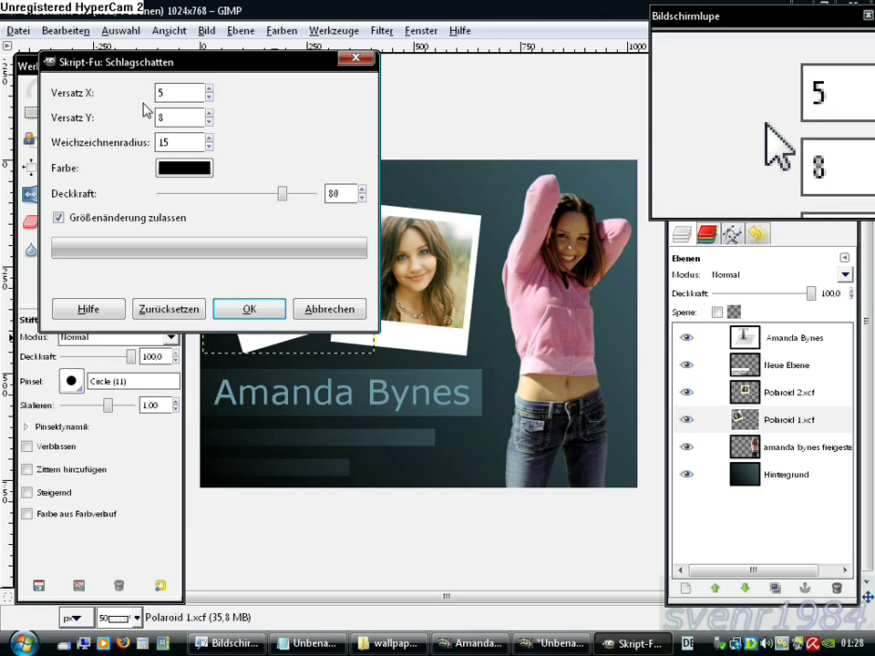
double_click(151, 118)
text(5)
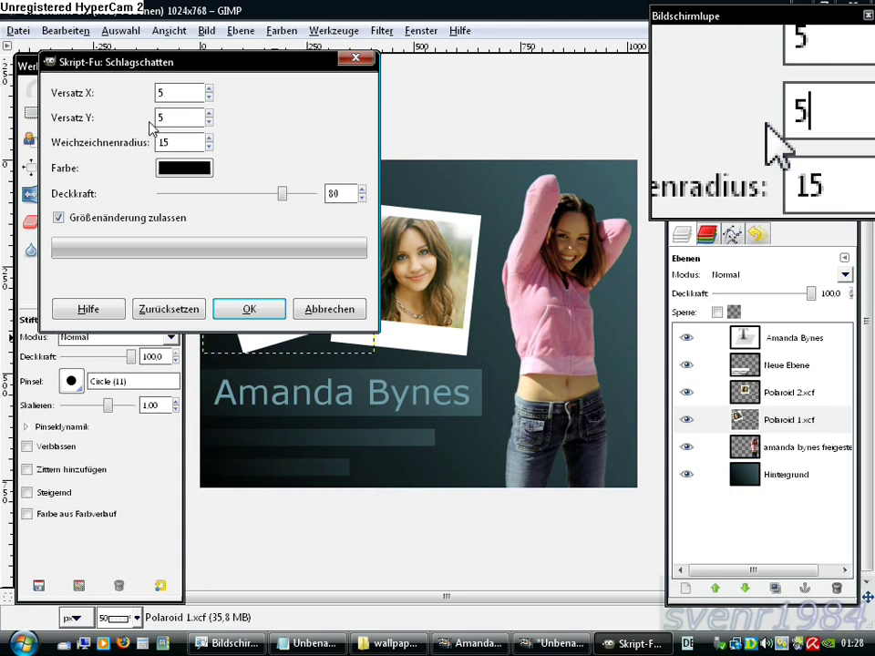
click(58, 218)
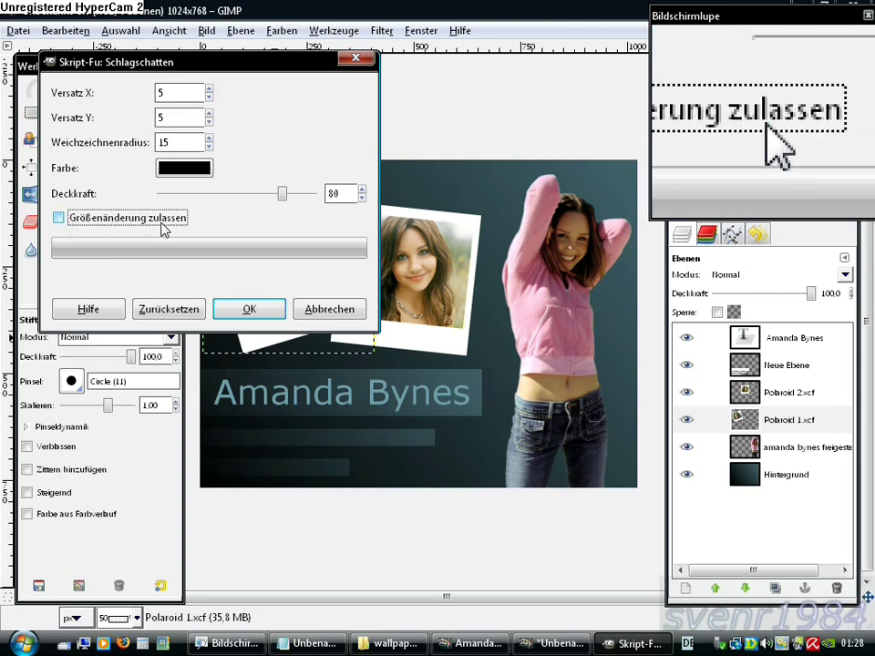
click(247, 308)
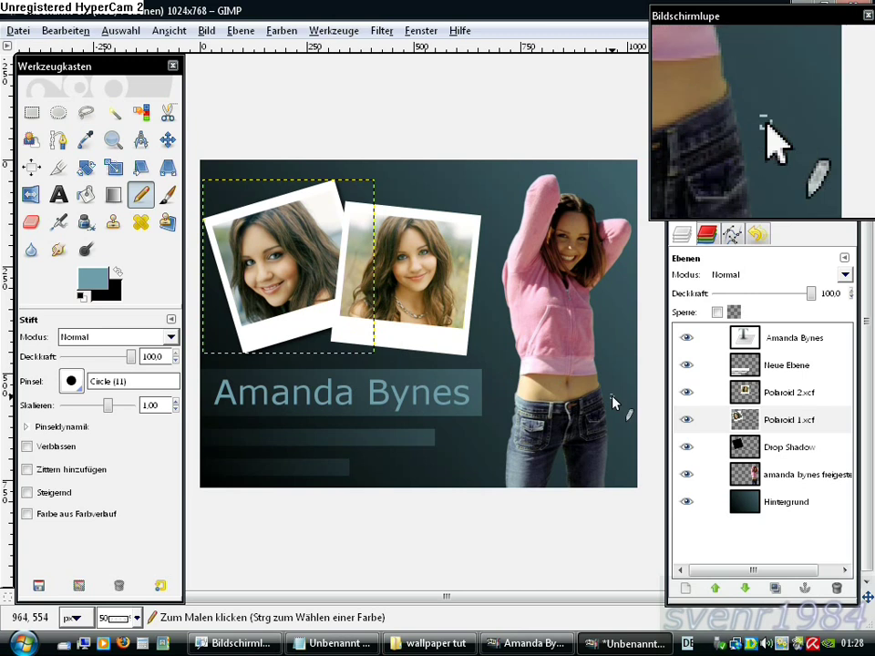
Repeat the drop shadow on Polaroid 2.xcf, then select the Hintergrund layer
click(766, 394)
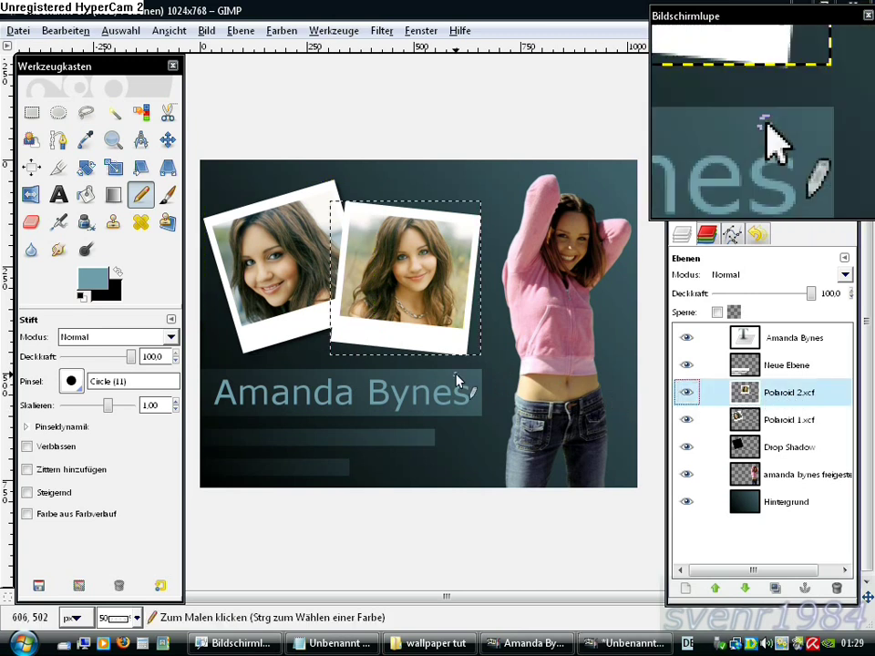
right_click(357, 371)
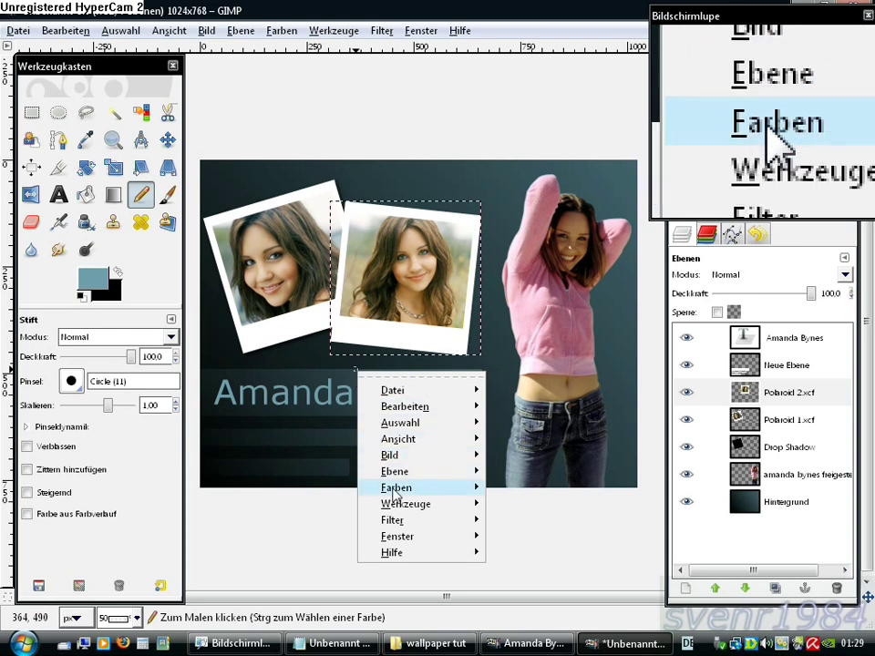
mouse_move(392, 519)
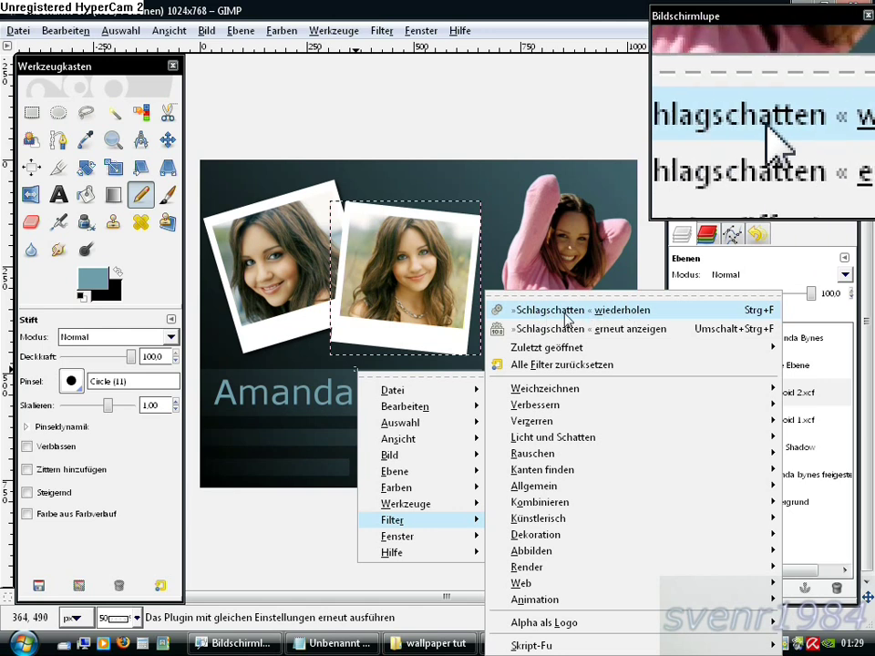
click(552, 310)
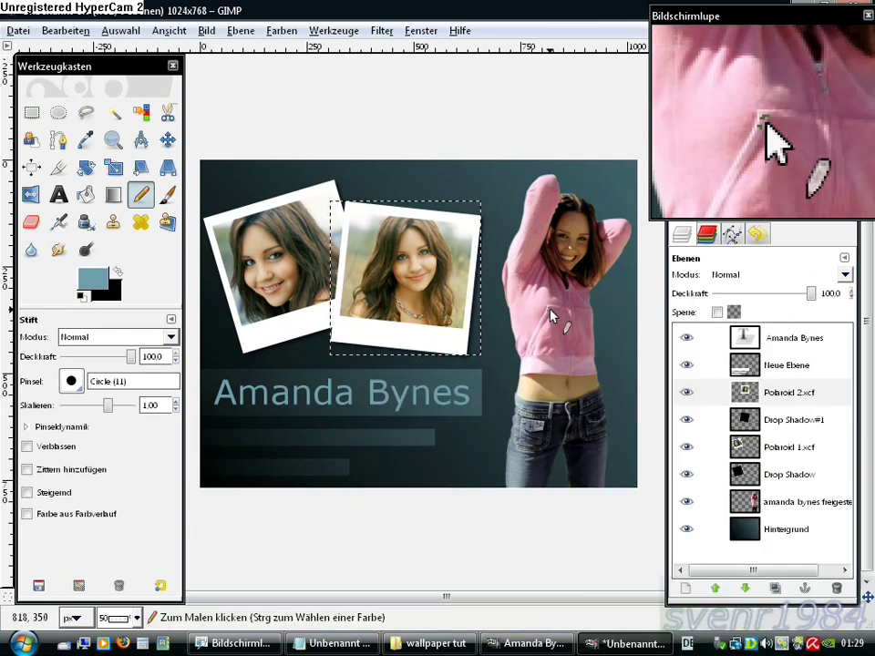
click(762, 528)
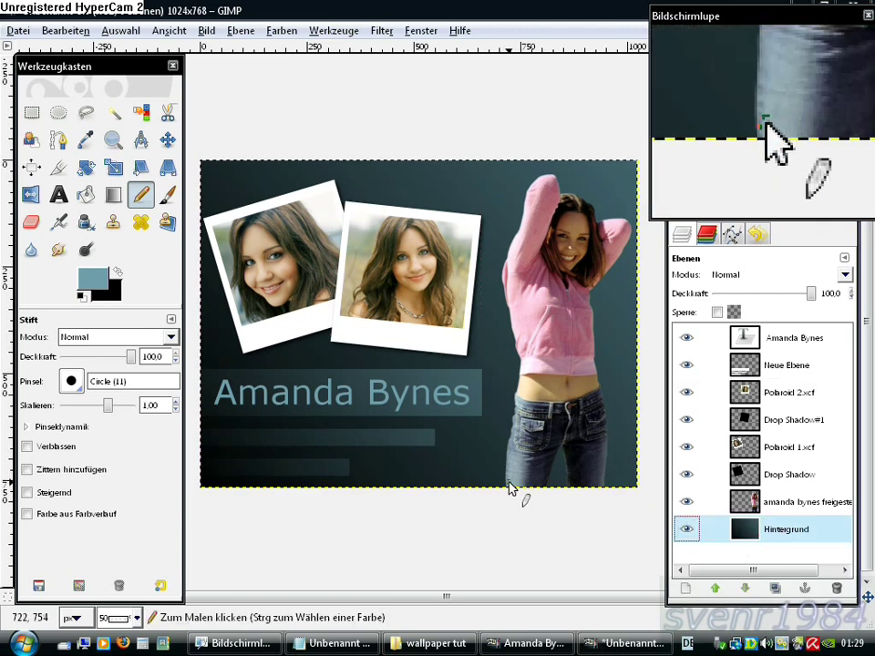